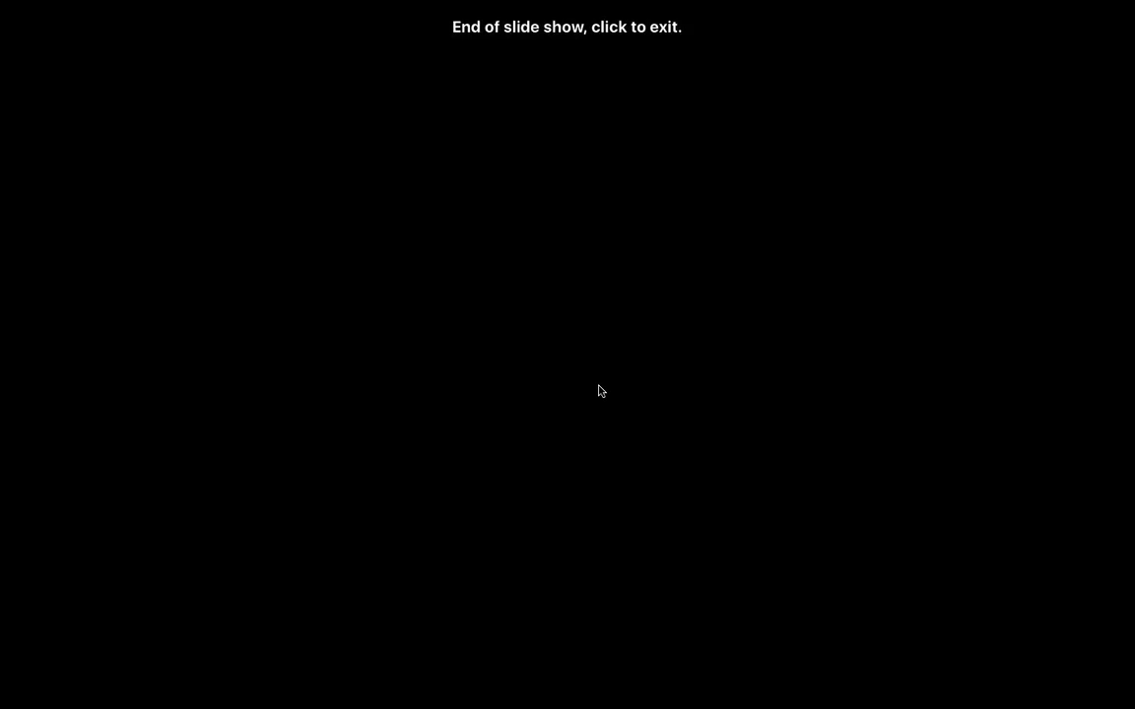
Step: Close the slide show and welcome popup, enter the applicant's first and last name, and save the draft
click(599, 391)
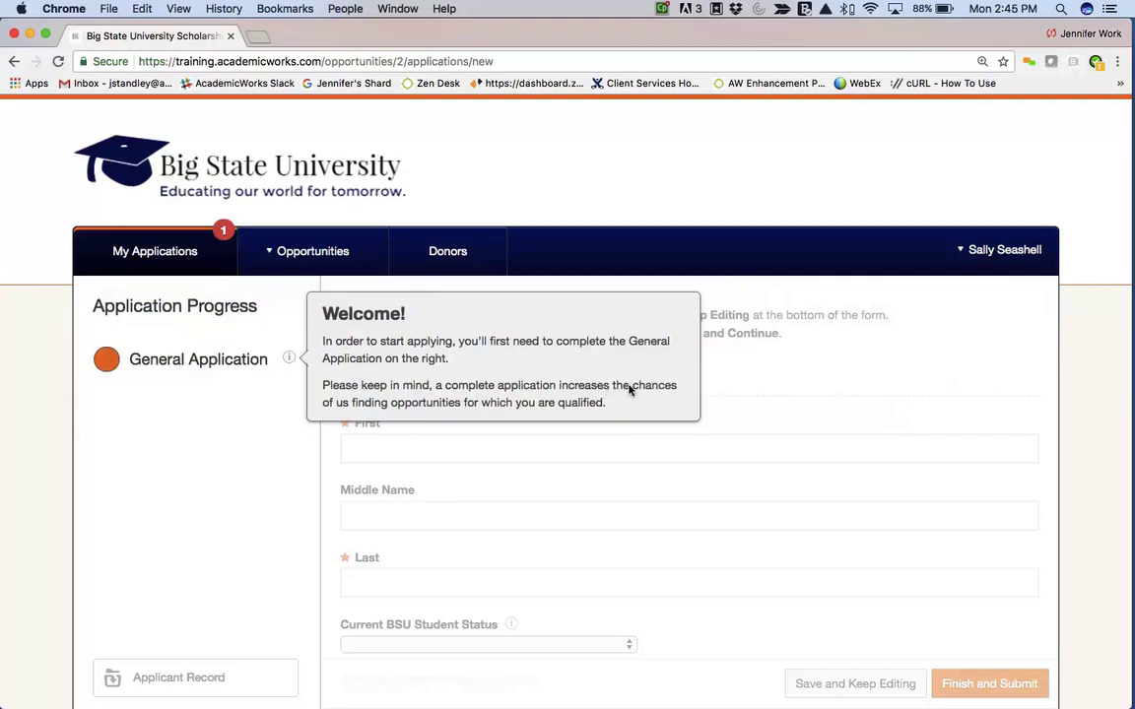
click(726, 381)
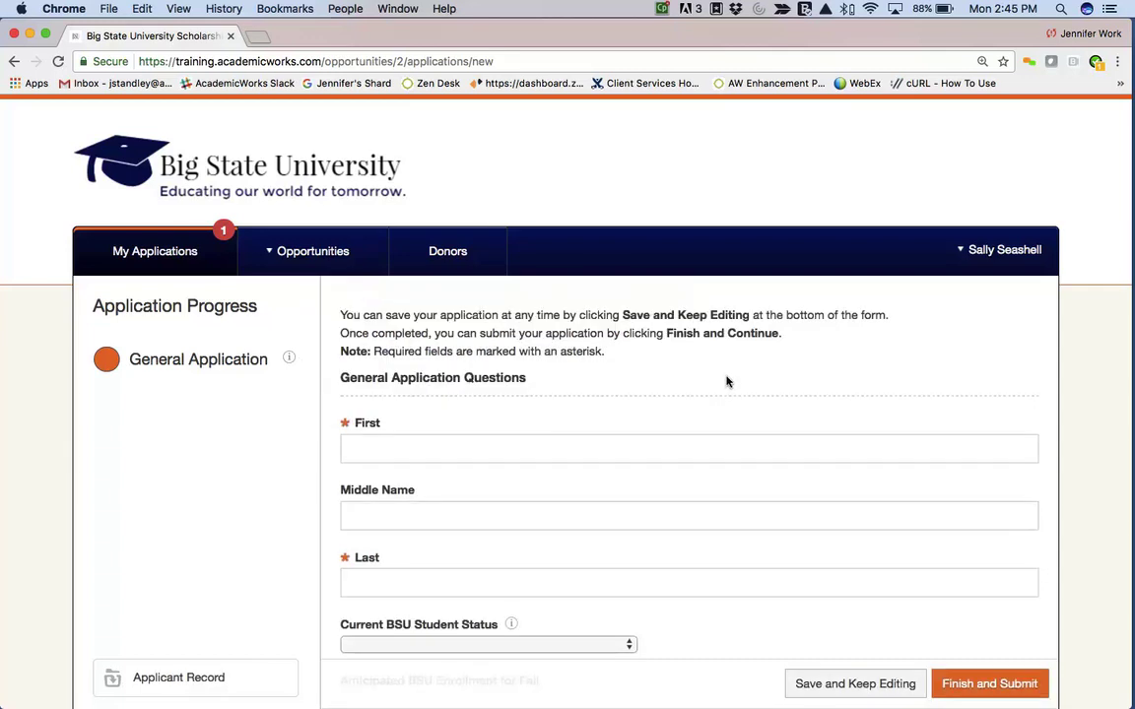
click(544, 440)
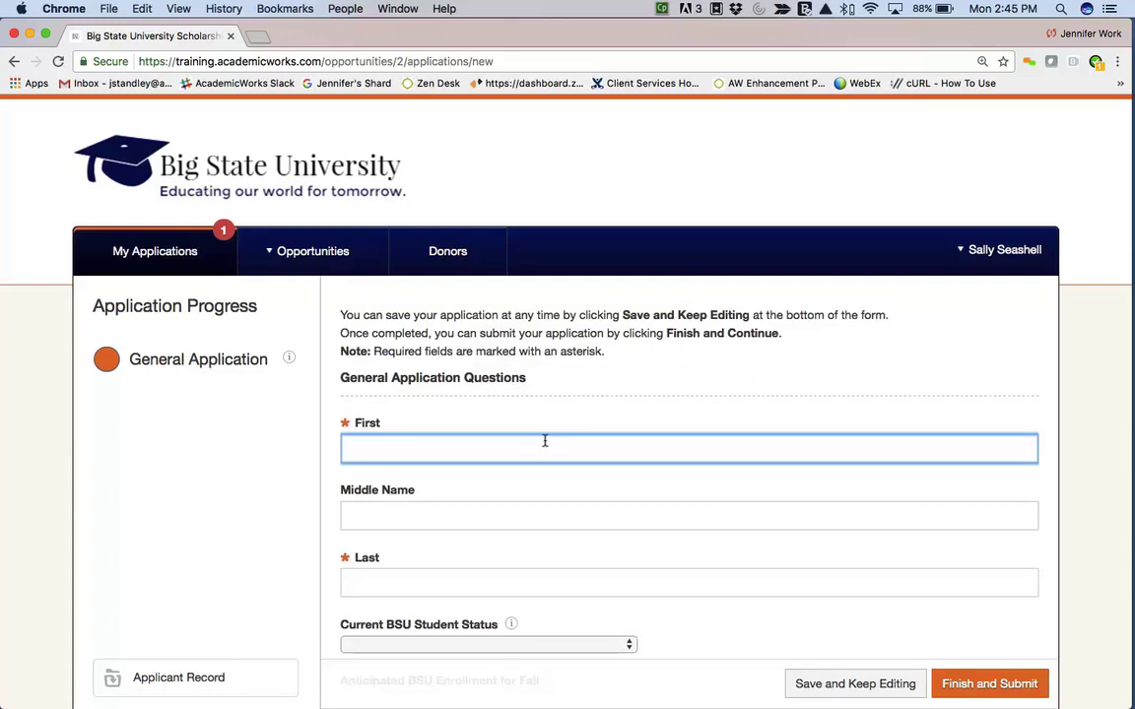
text(Sally)
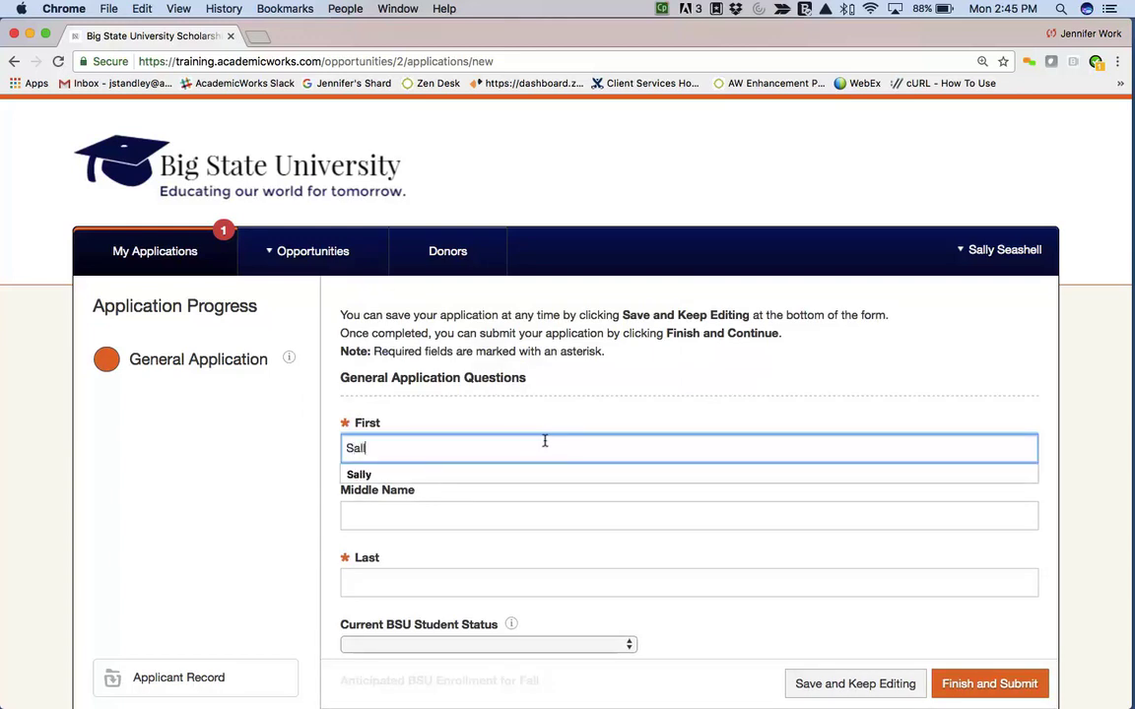
key(Tab)
key(Tab)
text(Seashell)
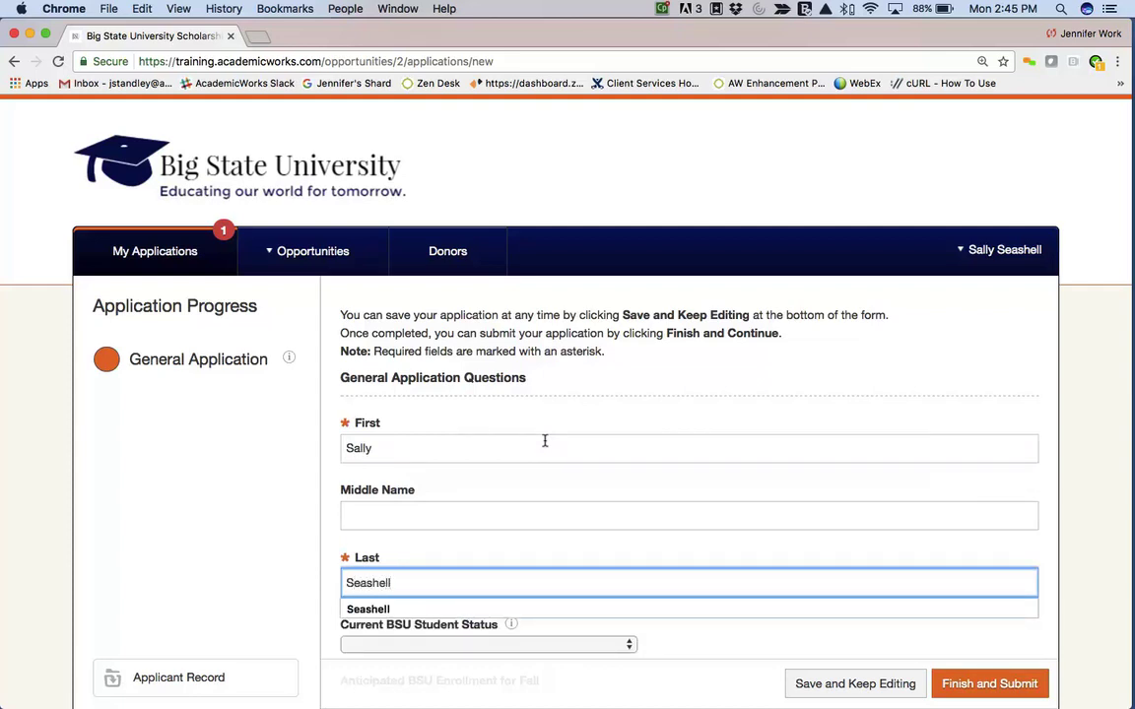
scroll(545, 440, down, 3)
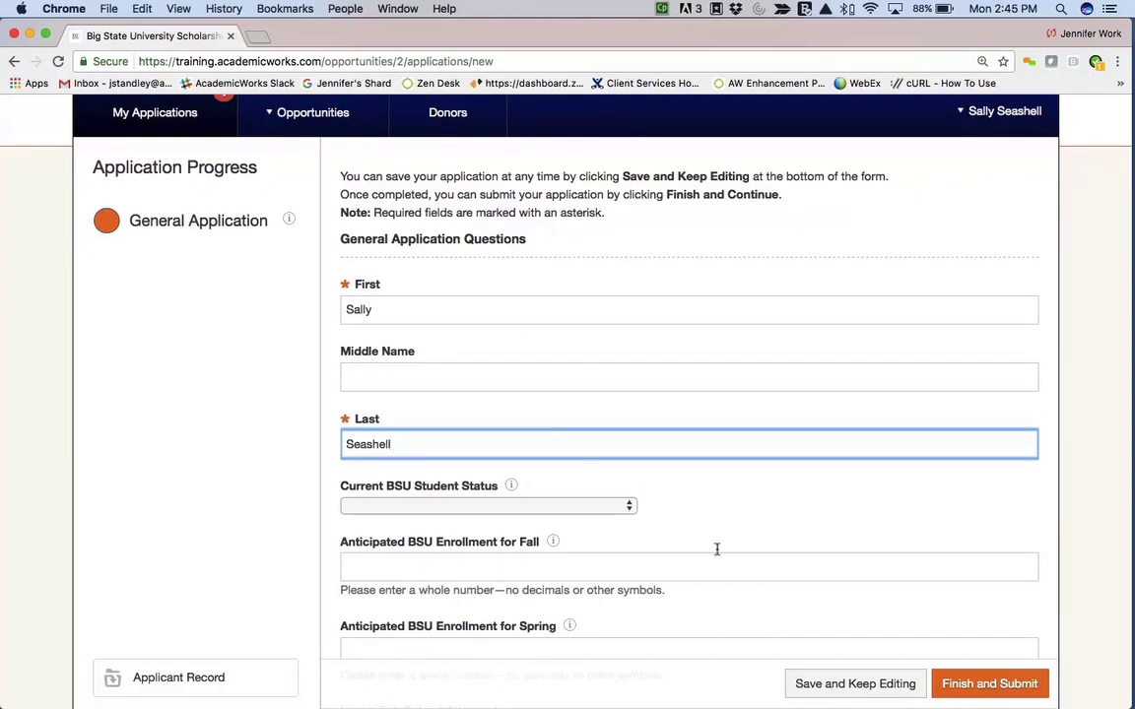
click(840, 679)
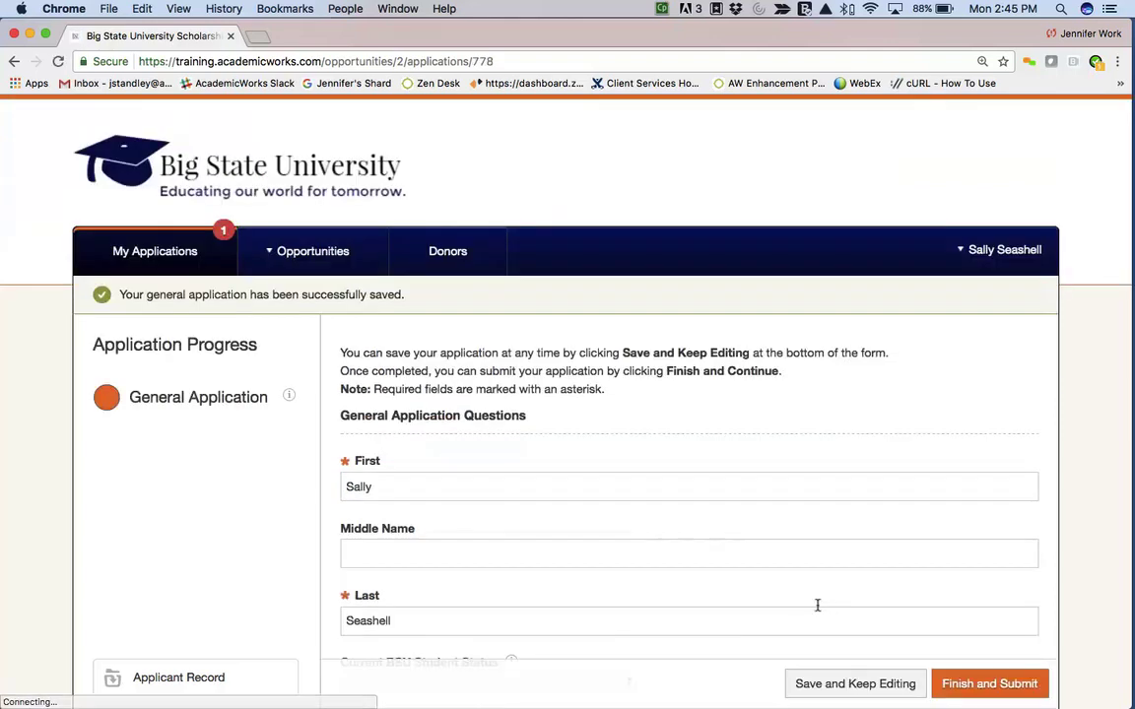
scroll(816, 604, down, 3)
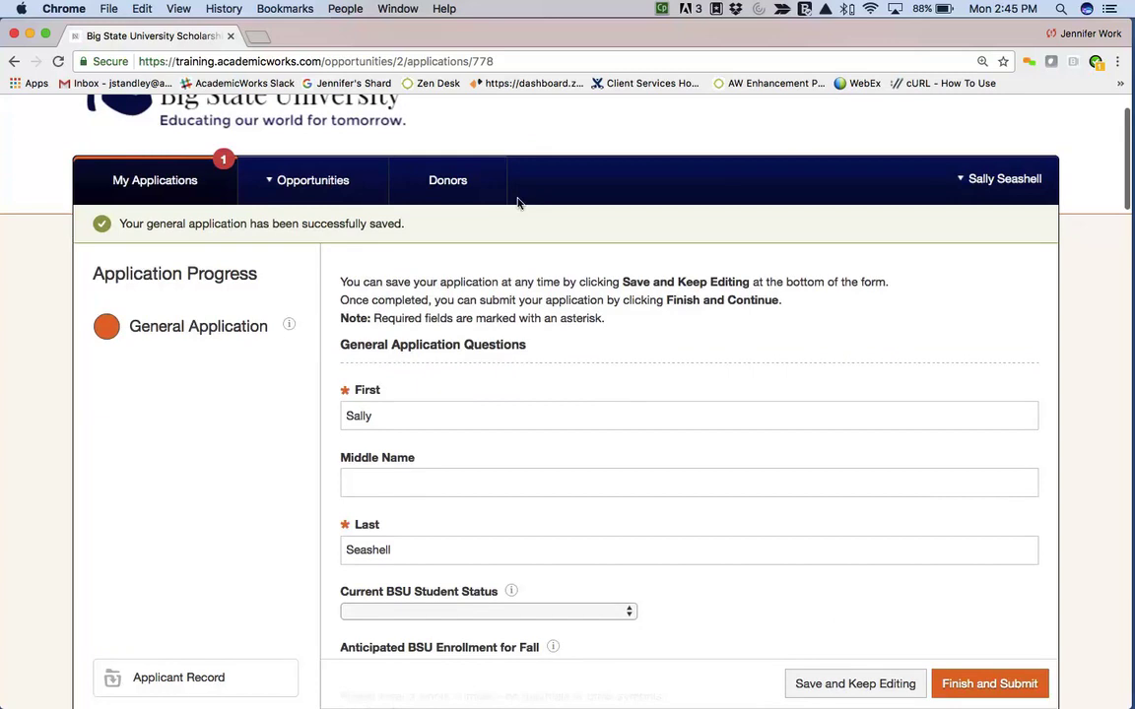
drag(411, 216, 108, 220)
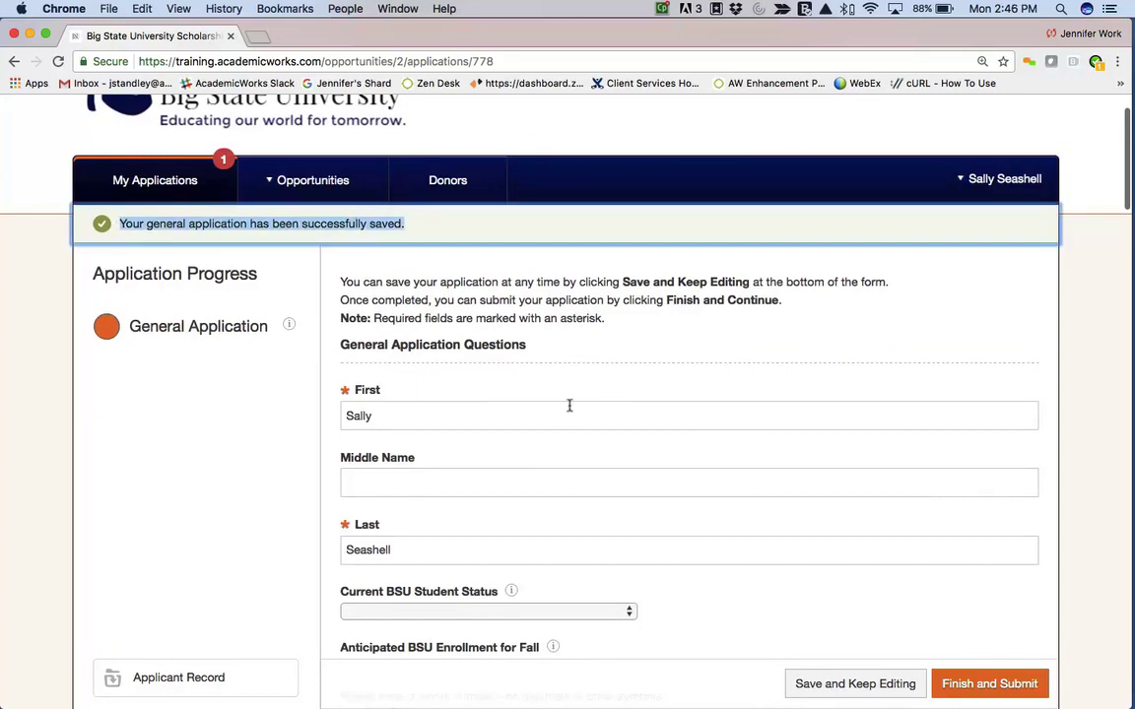
scroll(582, 439, down, 5)
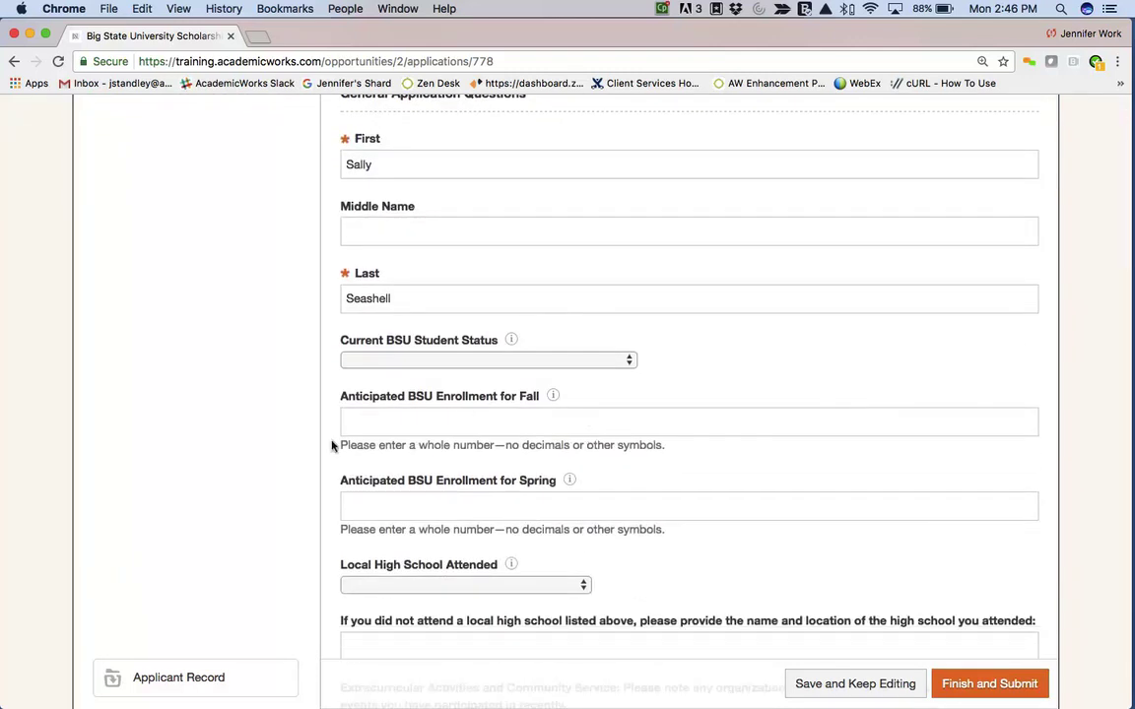
click(202, 672)
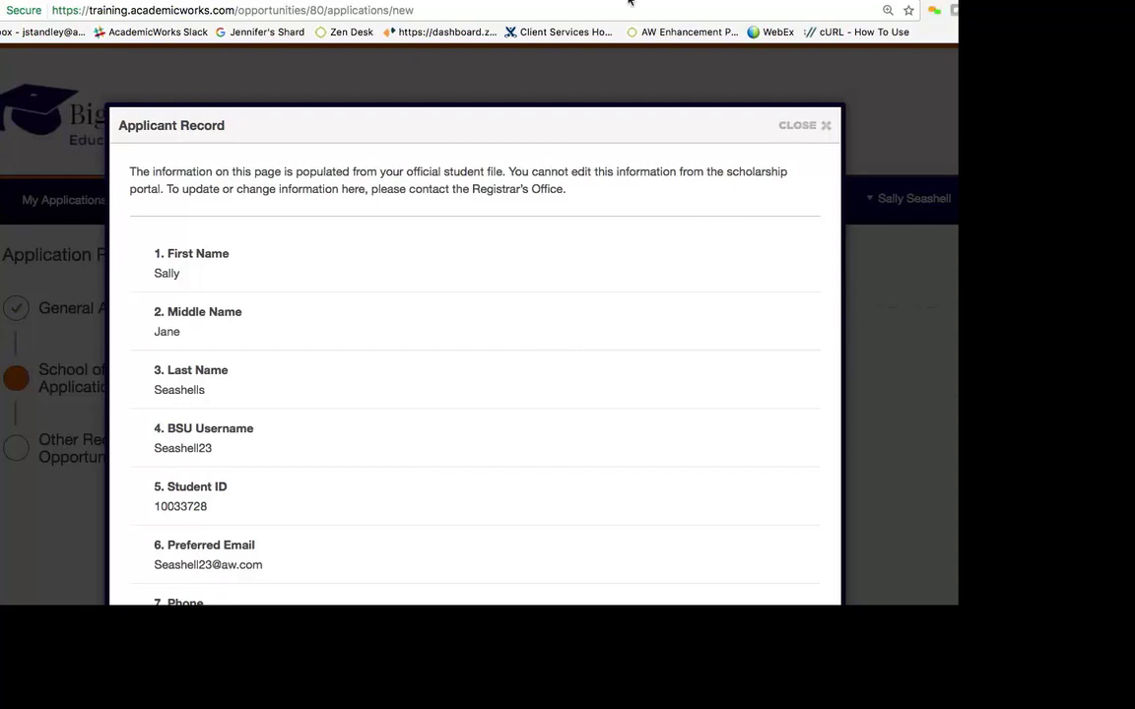
click(804, 126)
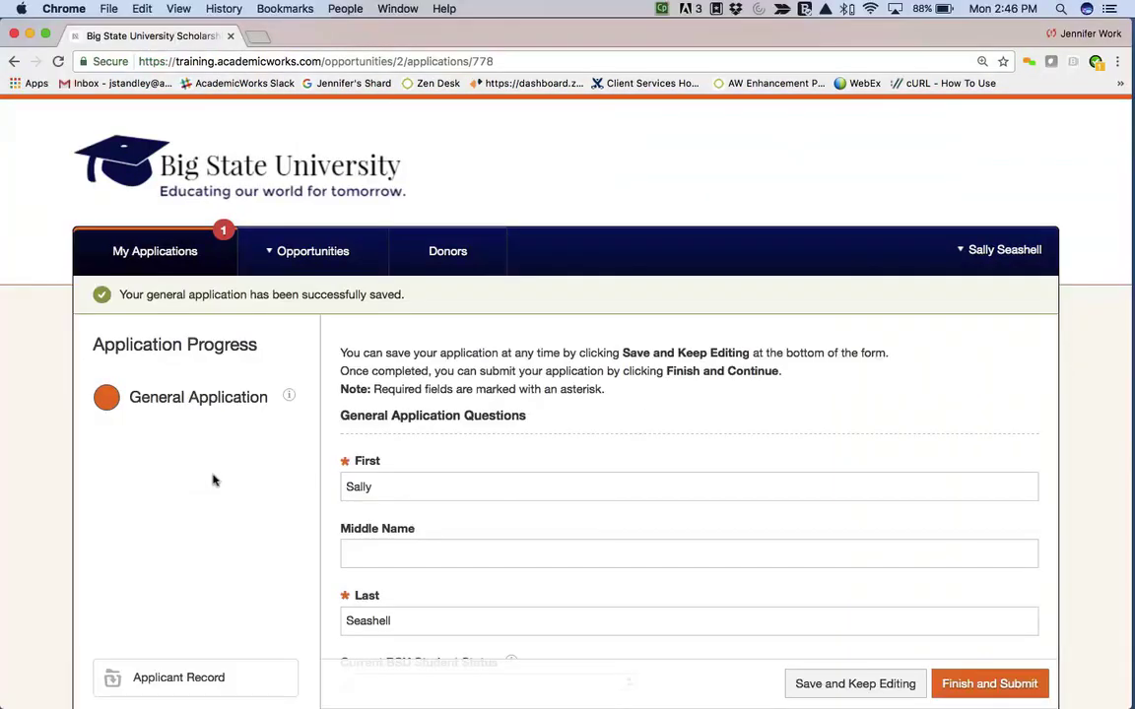
scroll(213, 480, down, 3)
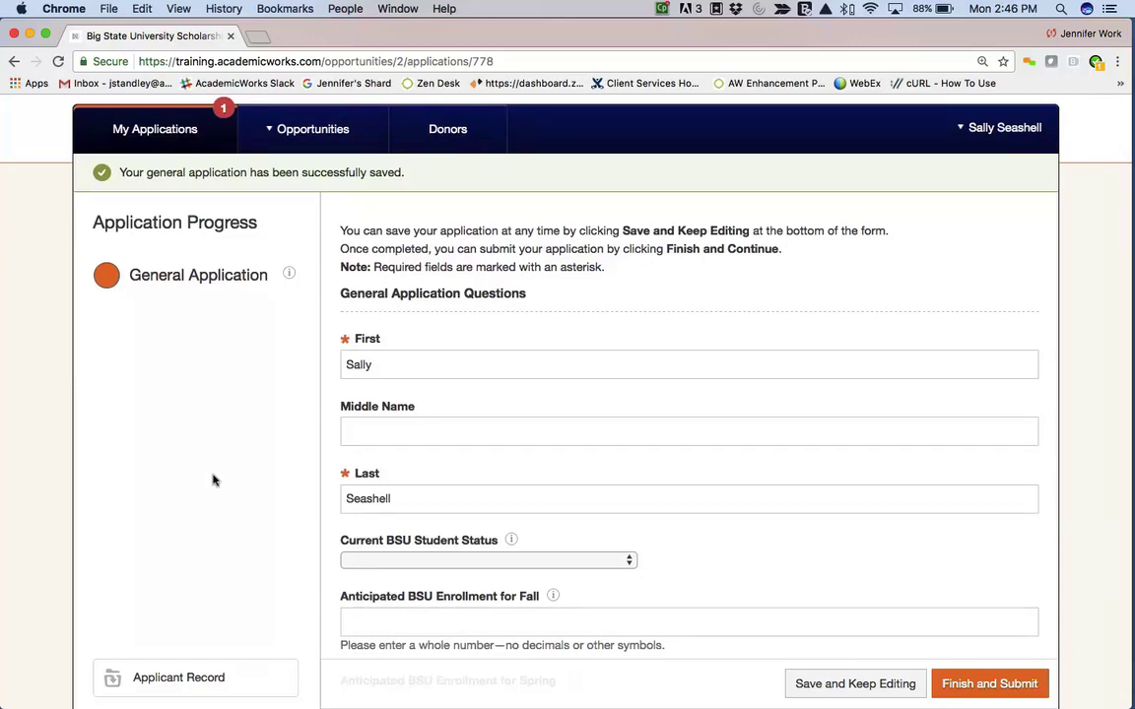
Step: Set the student status to Incoming Freshman - Recent High School Graduate
scroll(214, 480, down, 5)
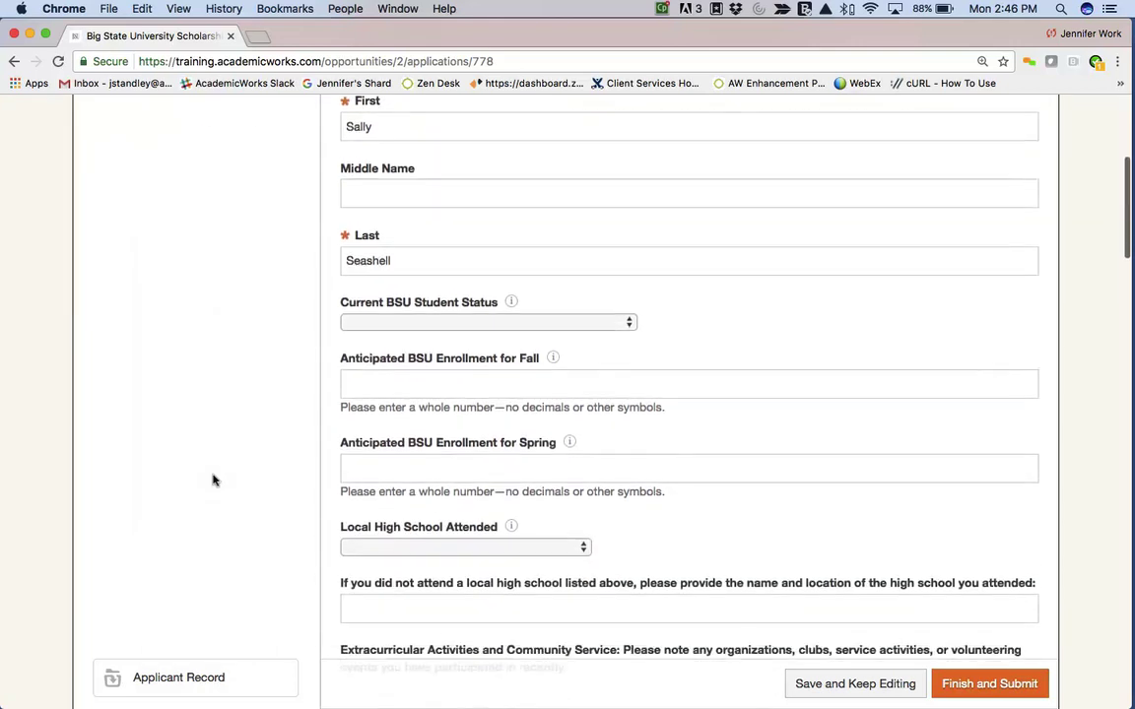
scroll(214, 480, down, 4)
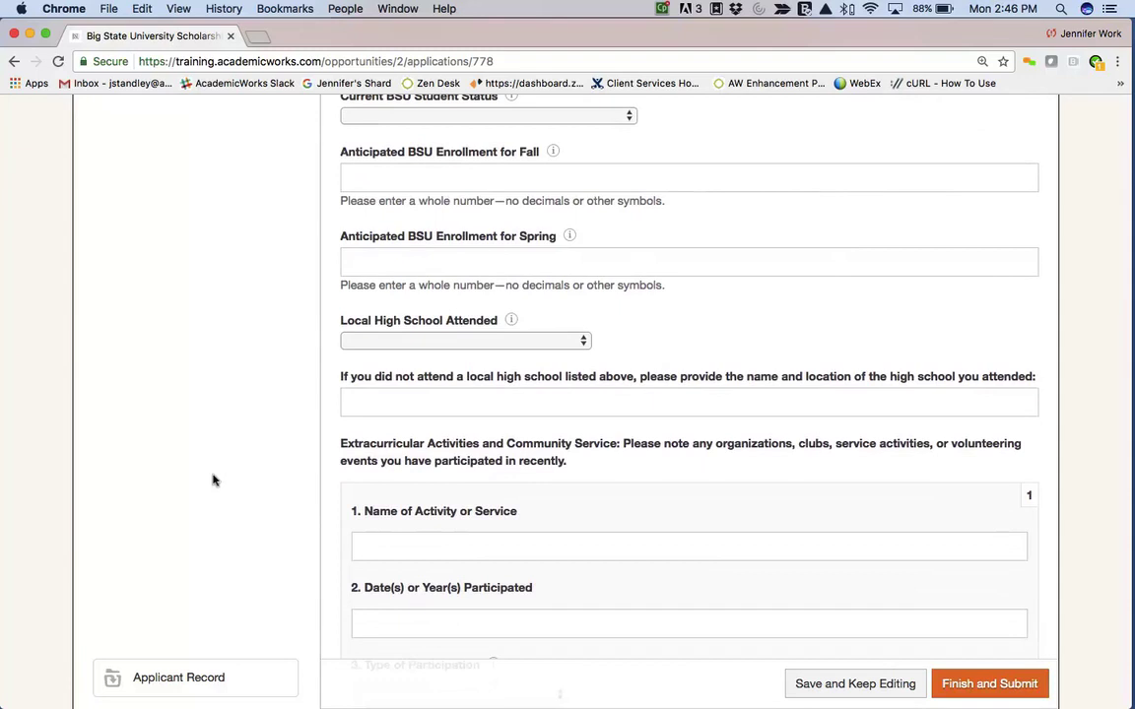
scroll(214, 480, up, 3)
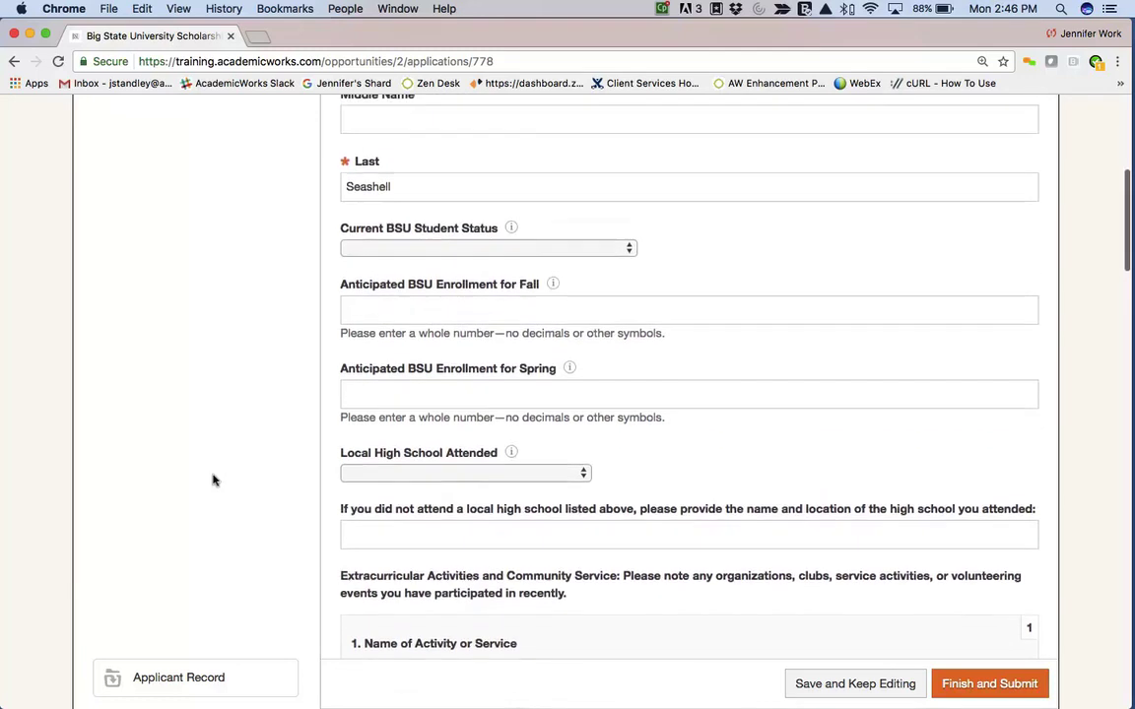
click(631, 248)
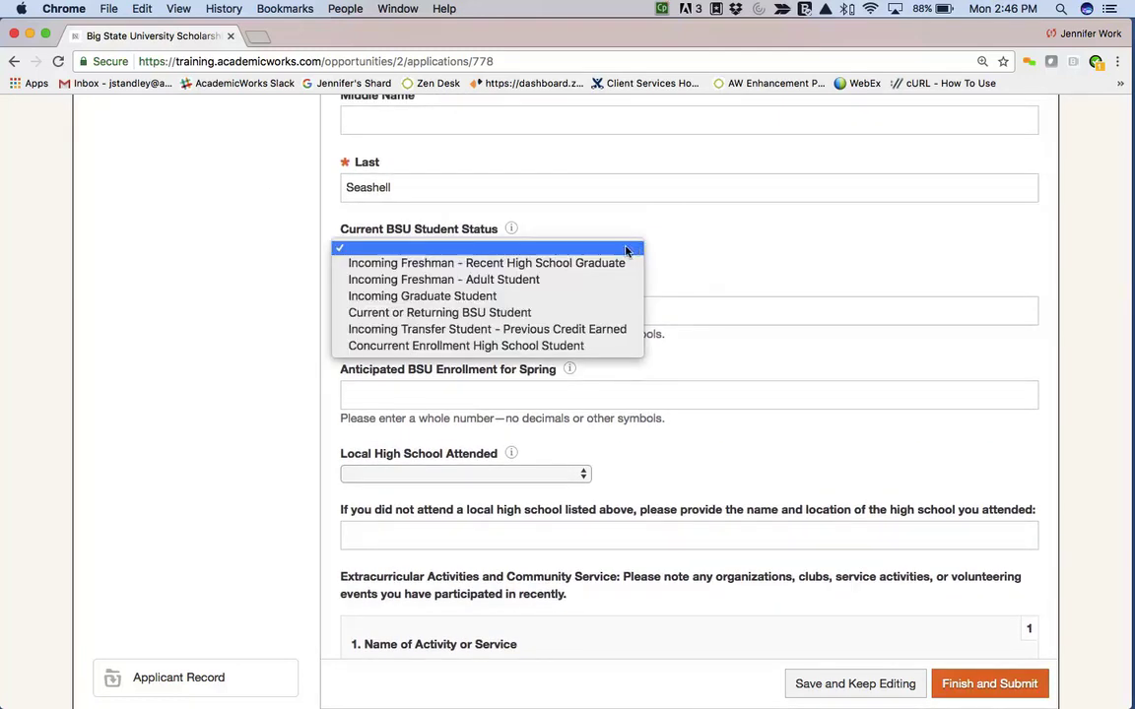
click(606, 264)
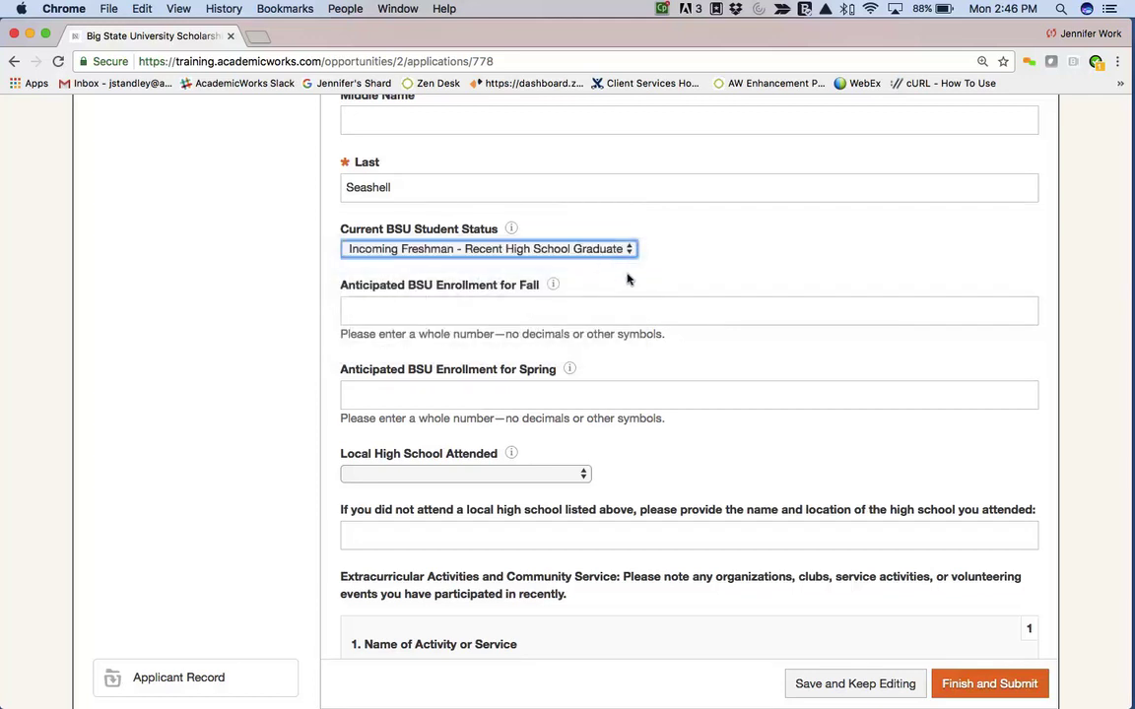
Step: Enter 12 for both the fall and spring enrollment hours
click(577, 305)
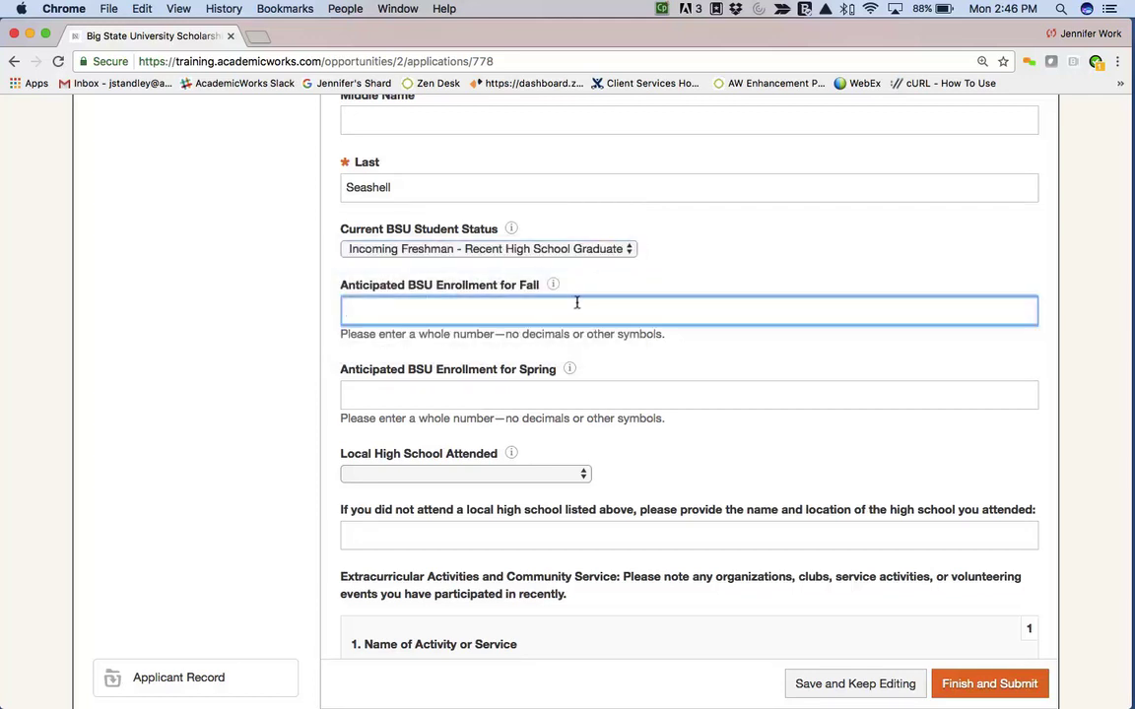
text(12)
click(505, 389)
text(12)
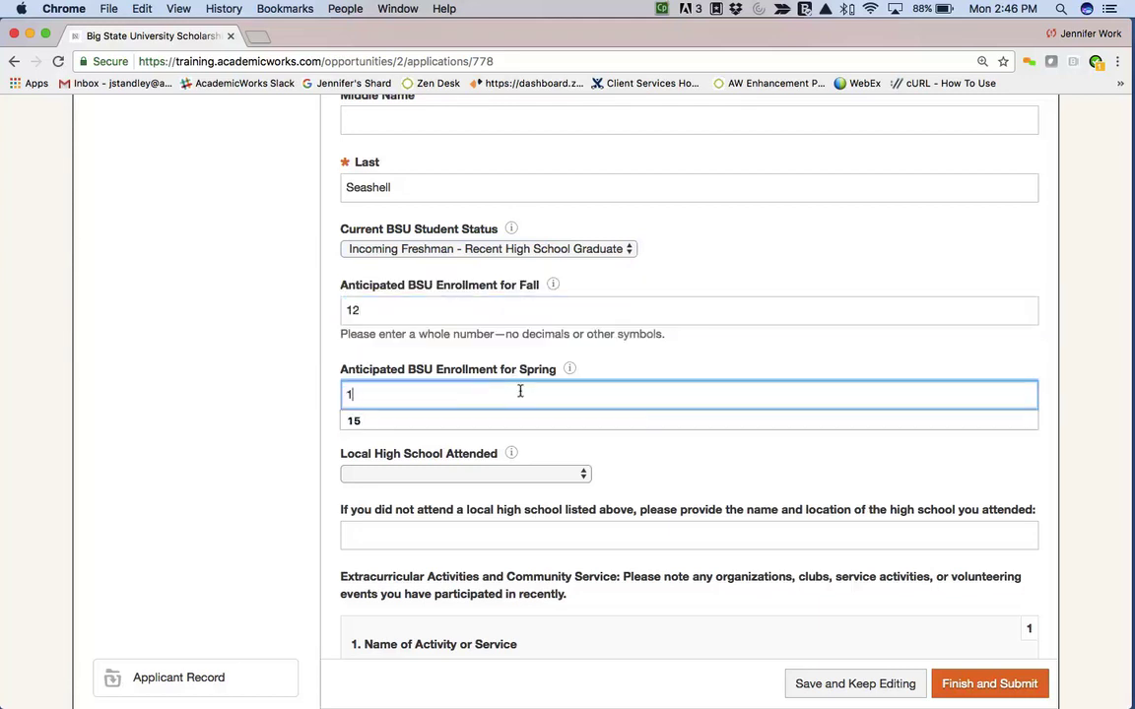
scroll(596, 458, down, 2)
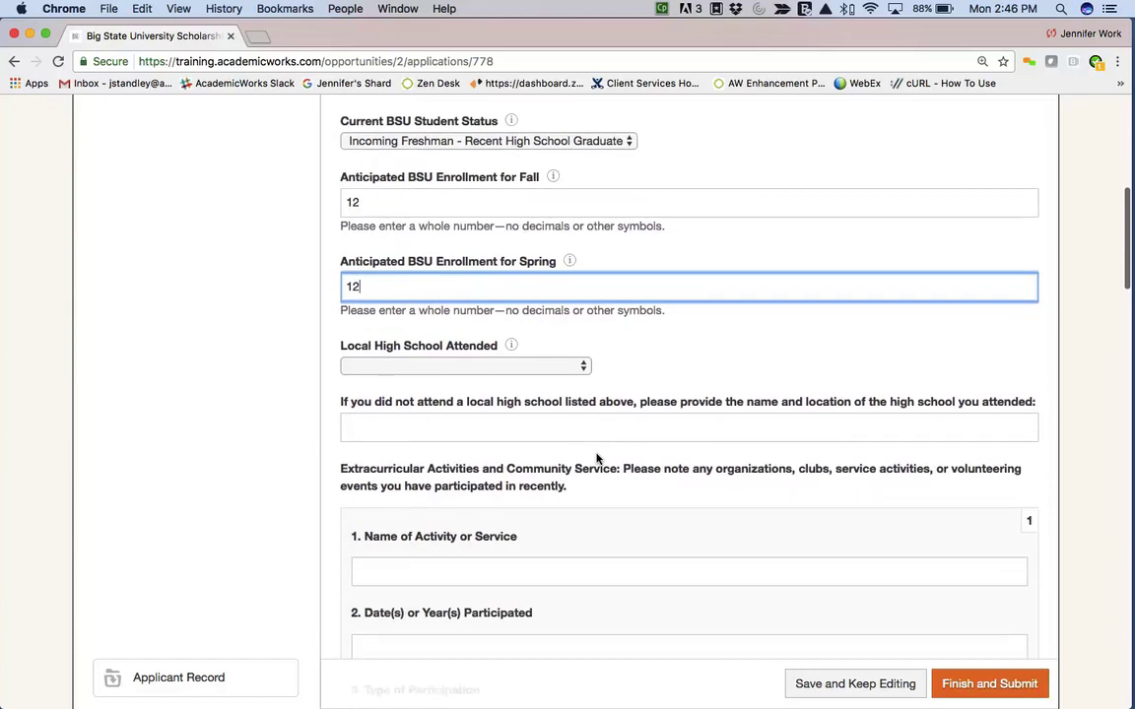
scroll(596, 458, down, 6)
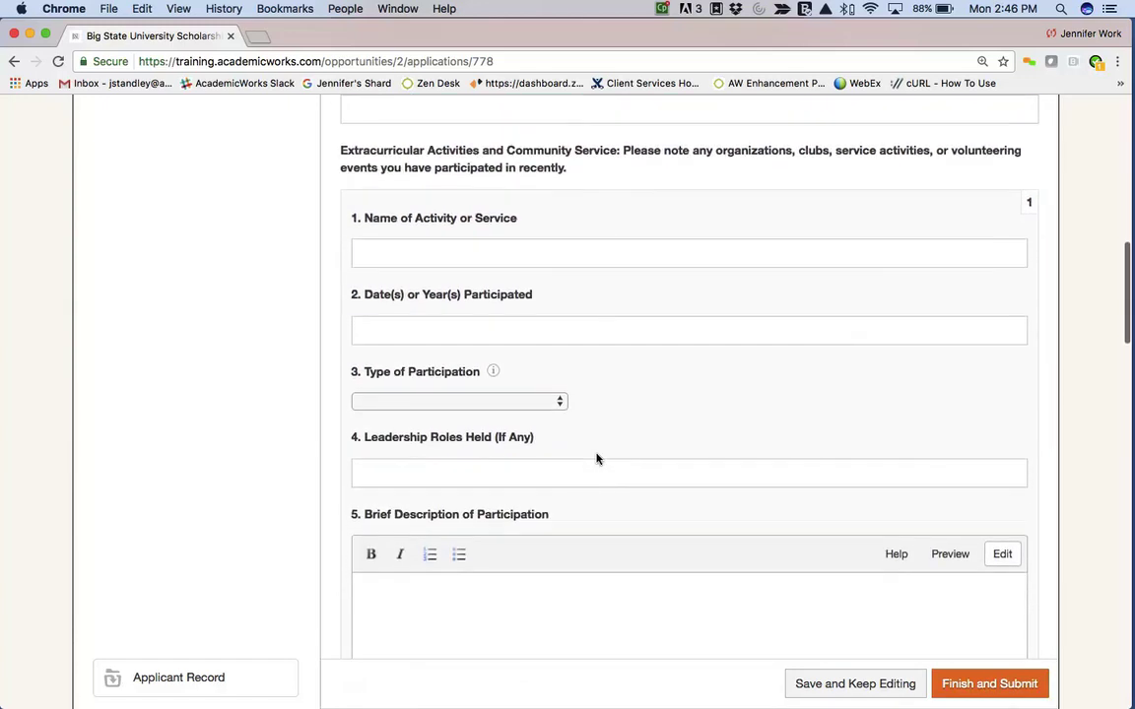
drag(339, 136, 572, 156)
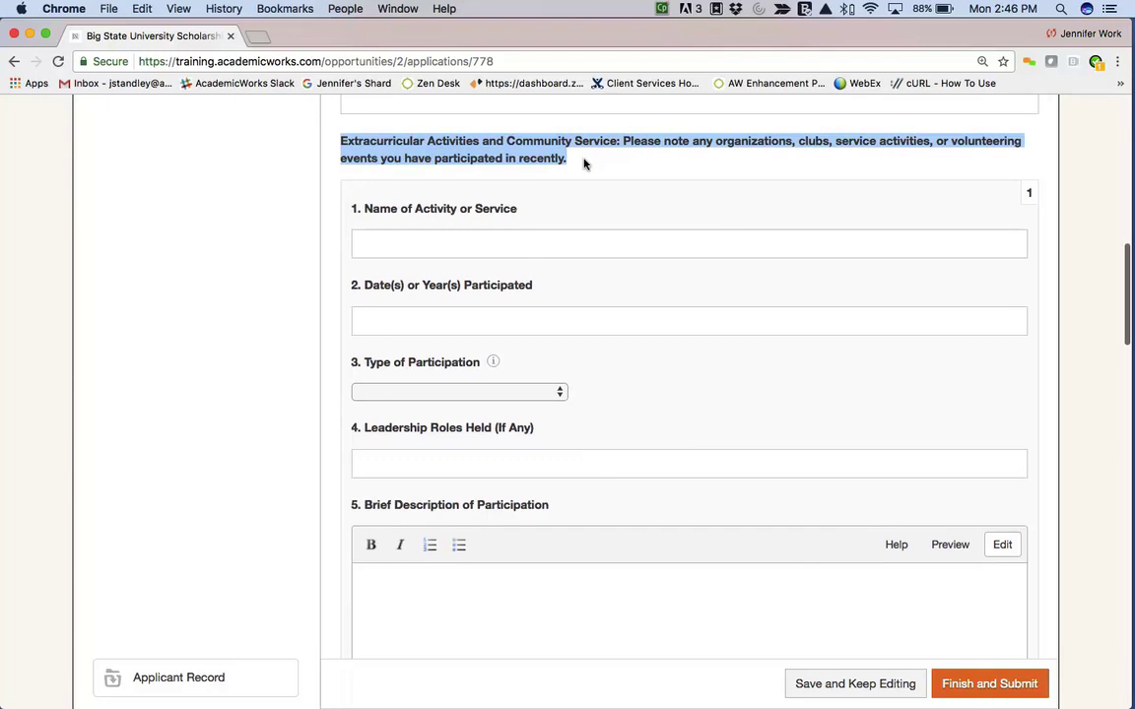
Step: Add a second extracurricular activity response, then delete it again
click(523, 242)
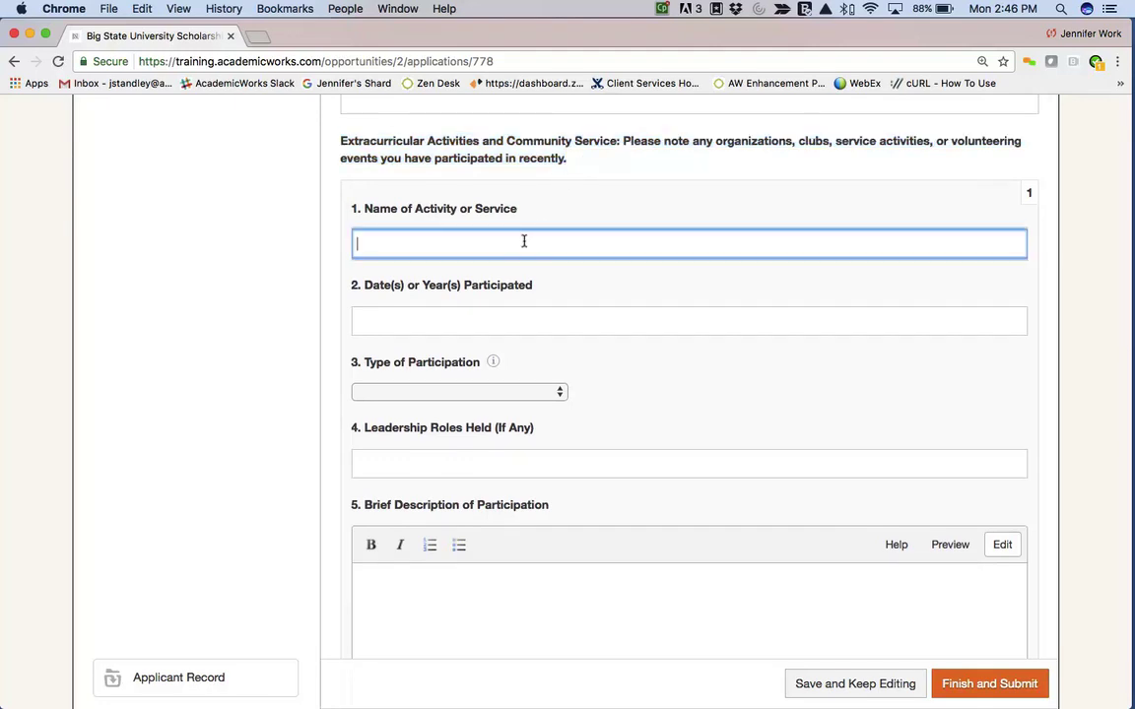
scroll(523, 240, down, 2)
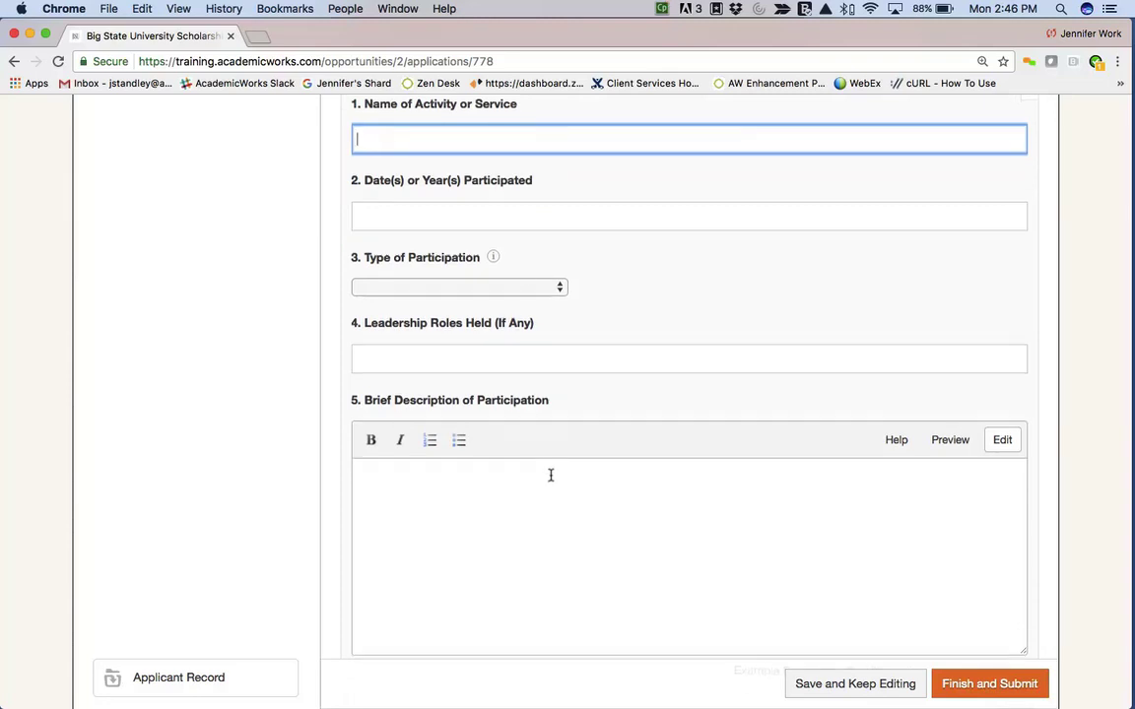
scroll(549, 474, down, 4)
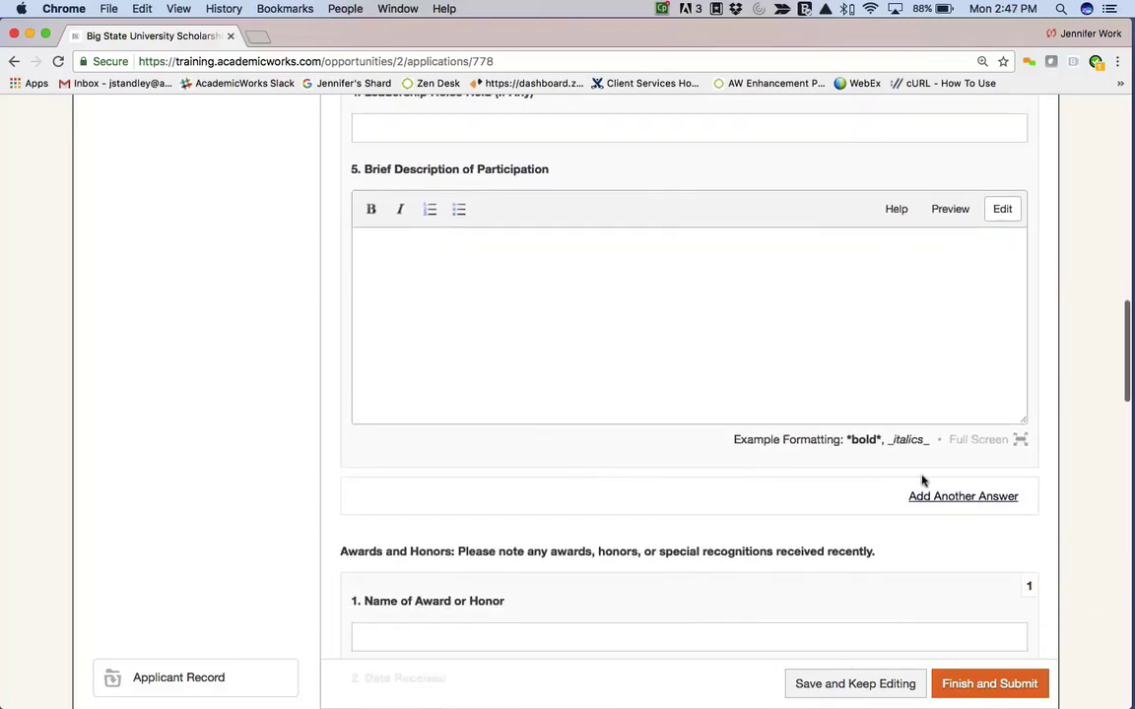
click(926, 496)
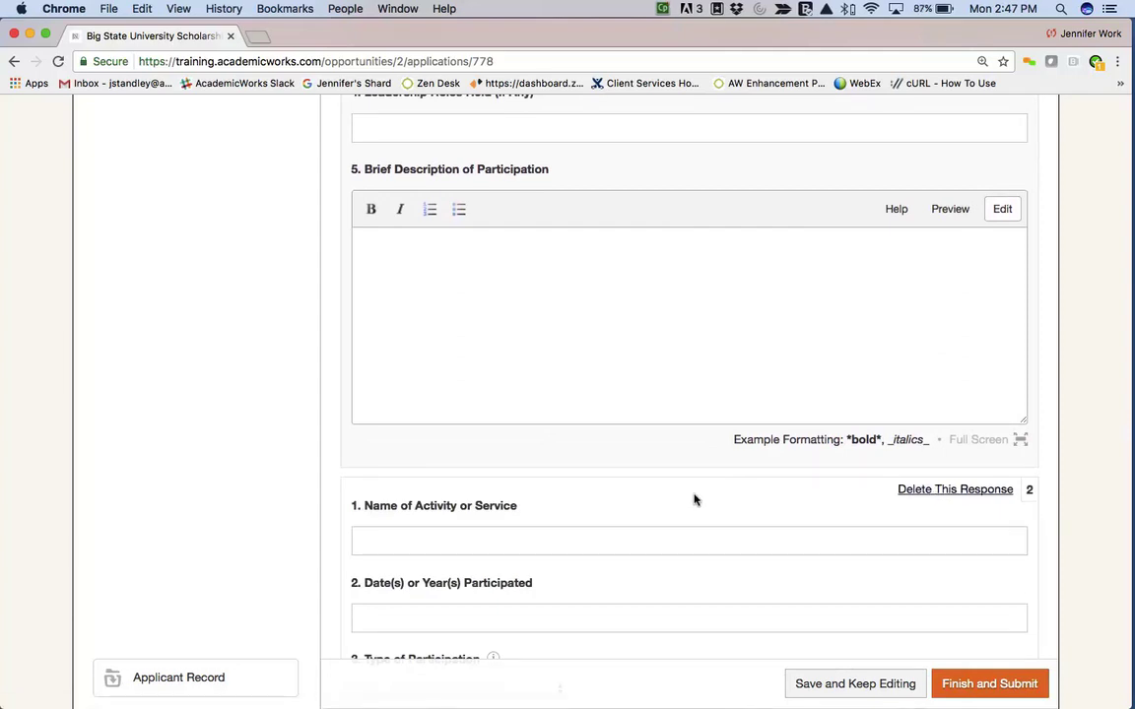
click(899, 490)
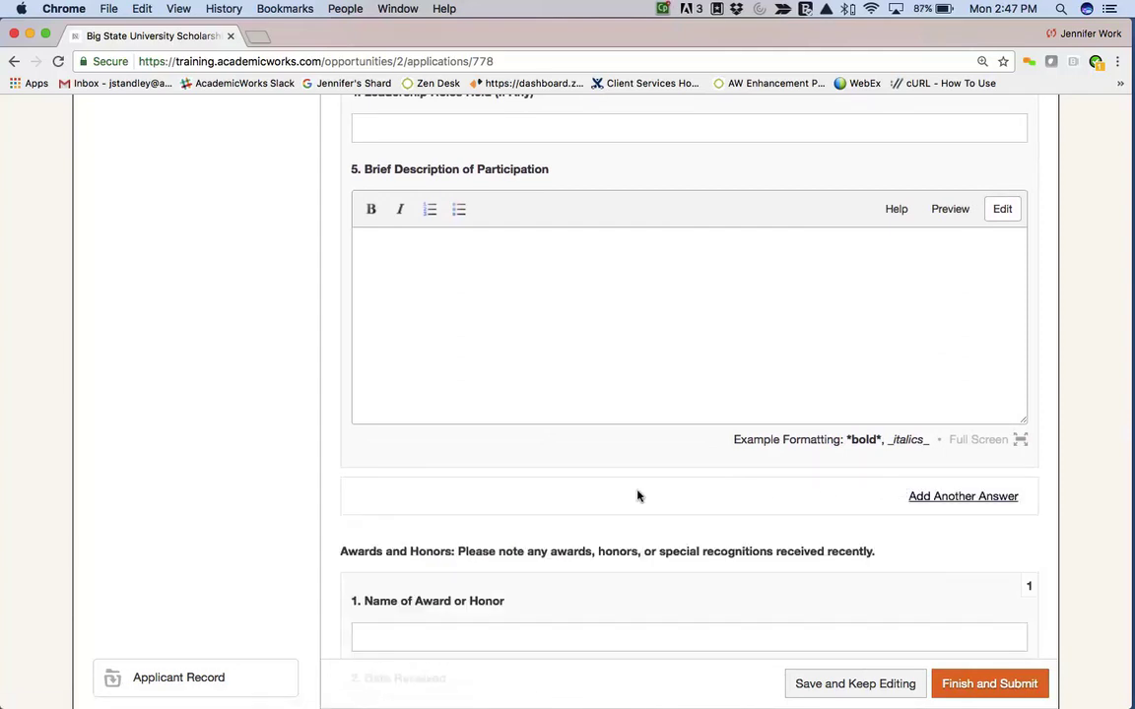
Step: Reveal the resume file upload field with Add a New File
scroll(636, 495, down, 10)
scroll(636, 495, down, 10)
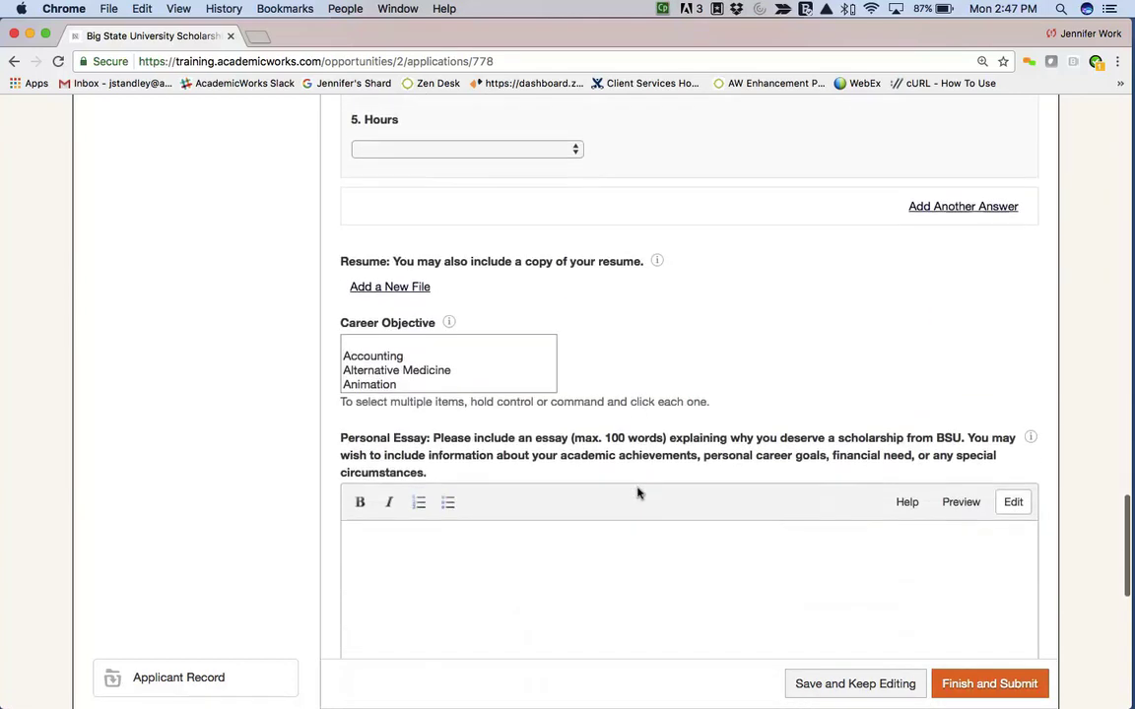
scroll(636, 493, down, 1)
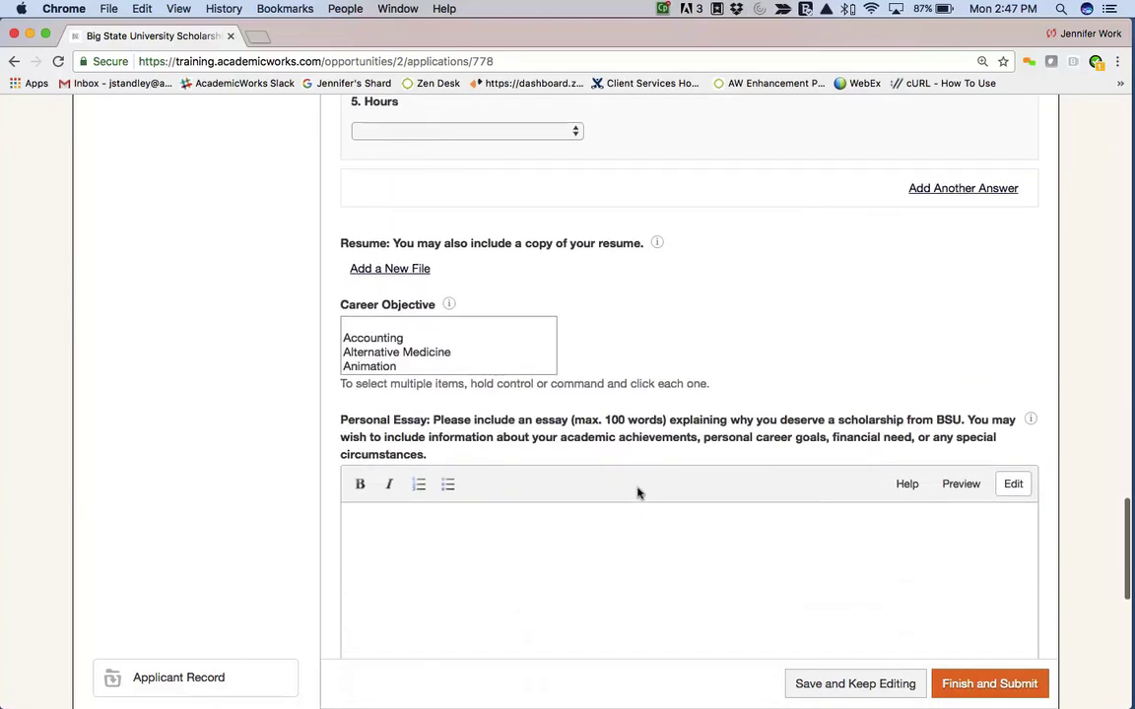
click(380, 268)
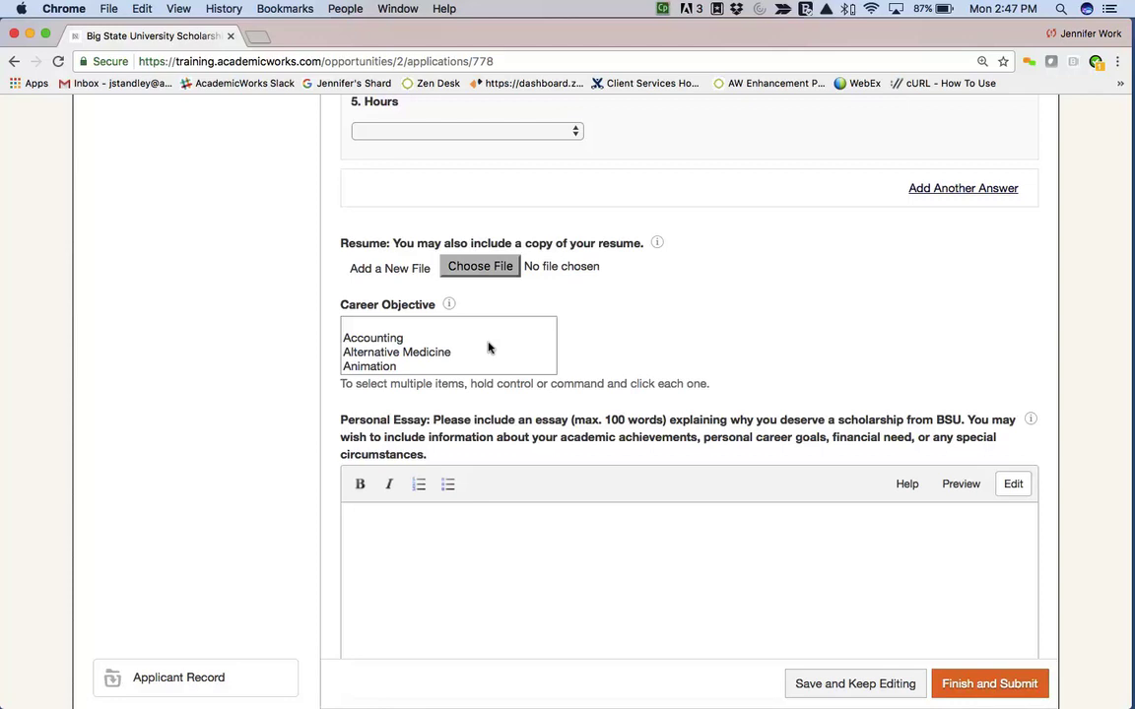
Step: Select Accounting, Animation and Anthropology as the career objectives
click(392, 325)
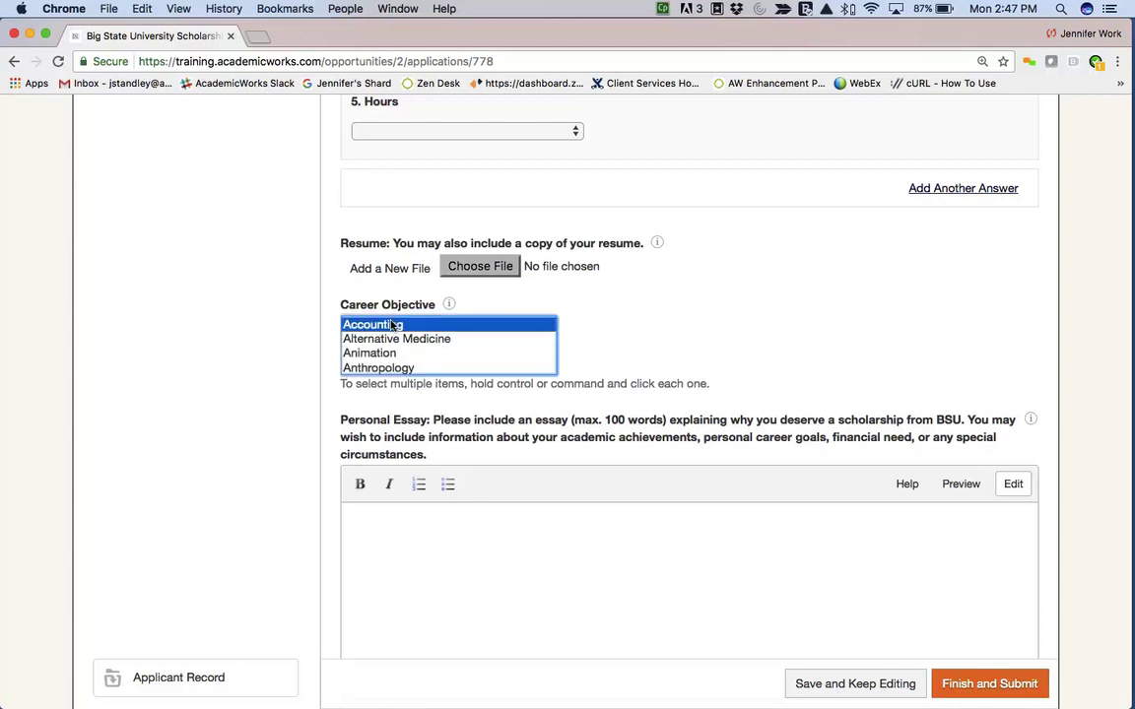
super+click(359, 339)
super+click(361, 353)
super+click(373, 367)
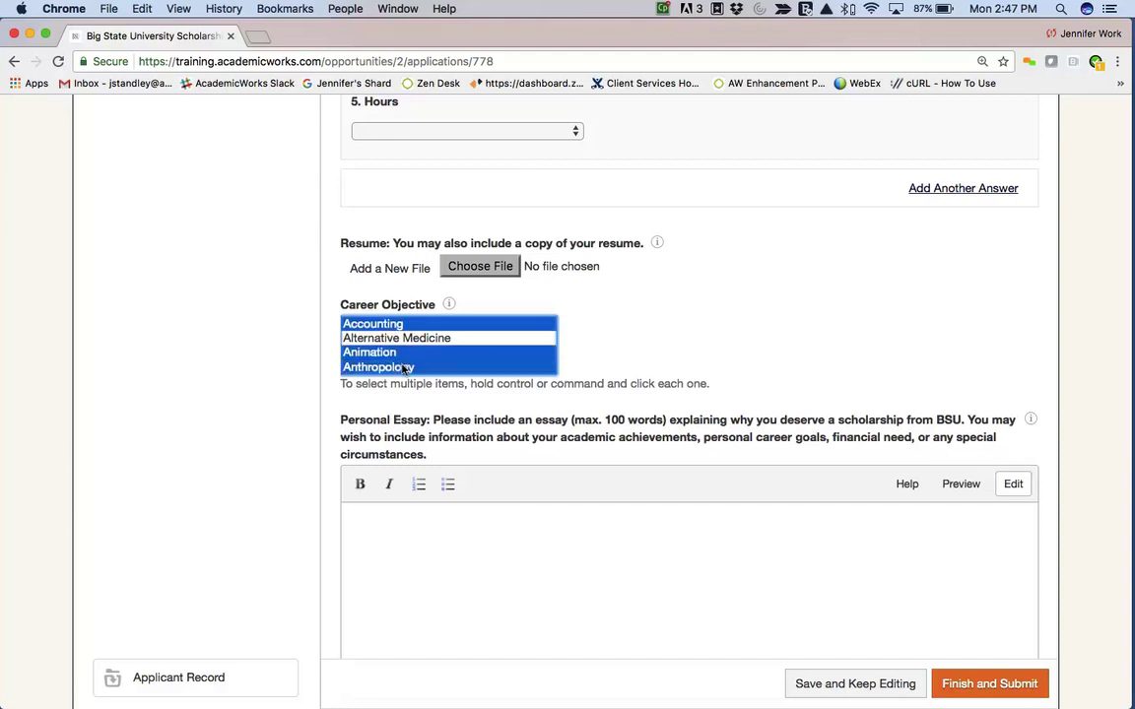
scroll(291, 335, down, 5)
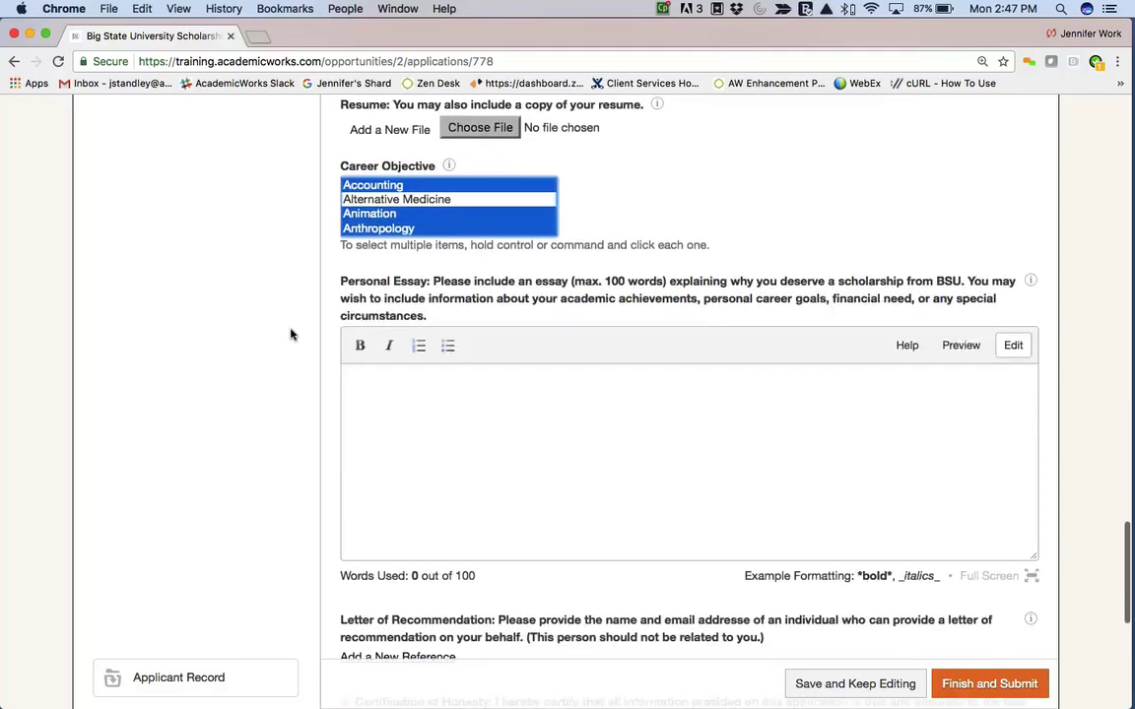
click(400, 316)
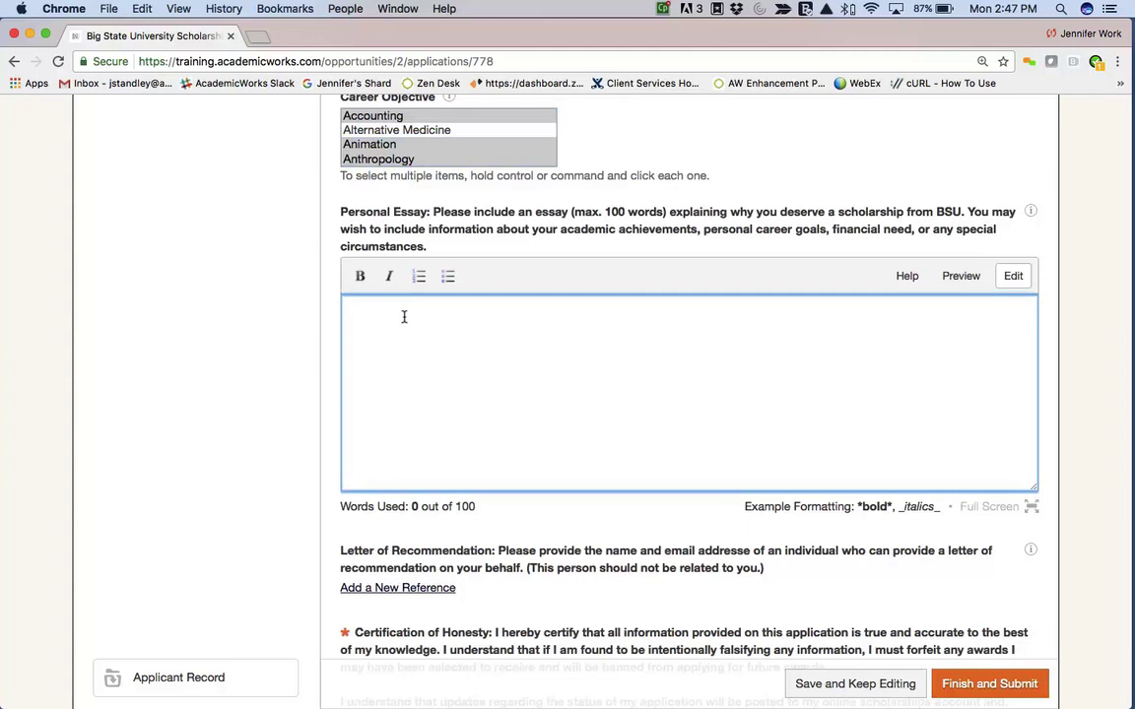
scroll(404, 316, down, 6)
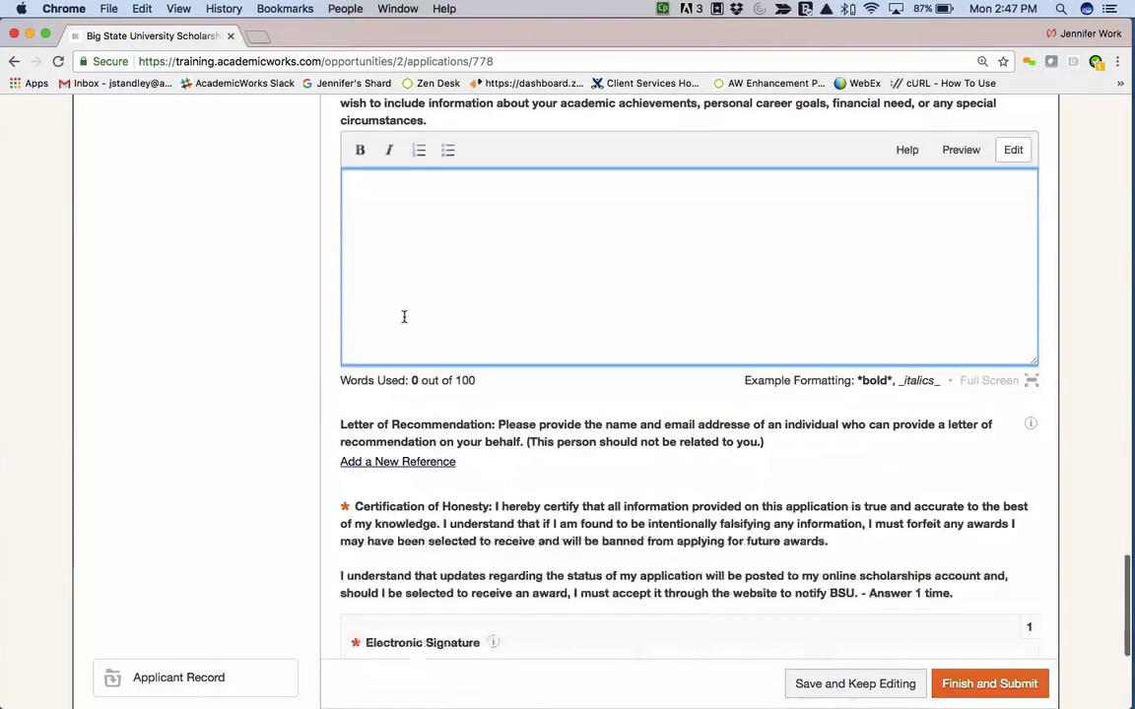
Step: Add a new reference and fill in the referee's name and e-mail from the autofill suggestions
click(427, 292)
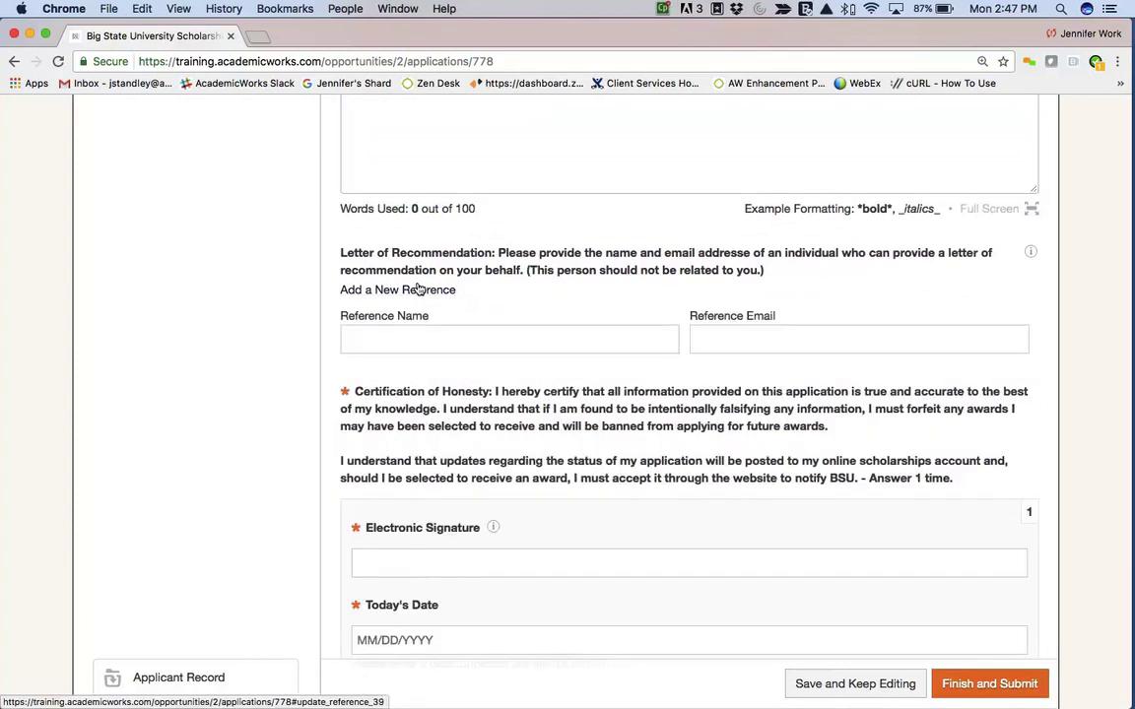
click(428, 331)
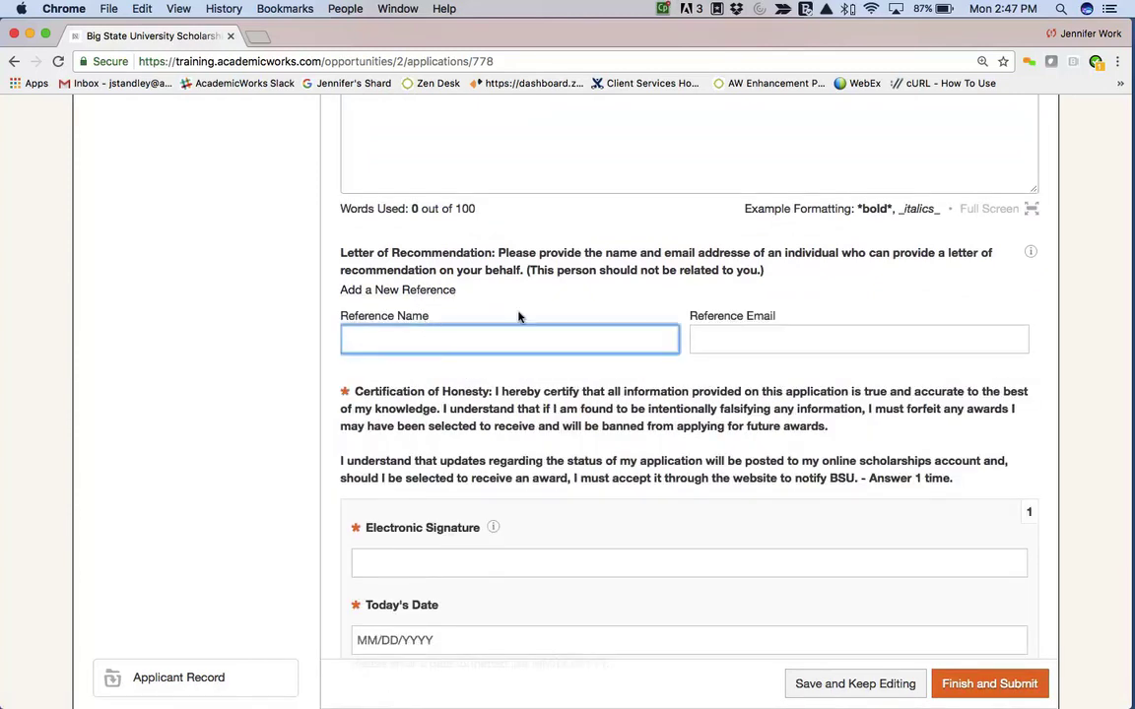
text(Jennifer)
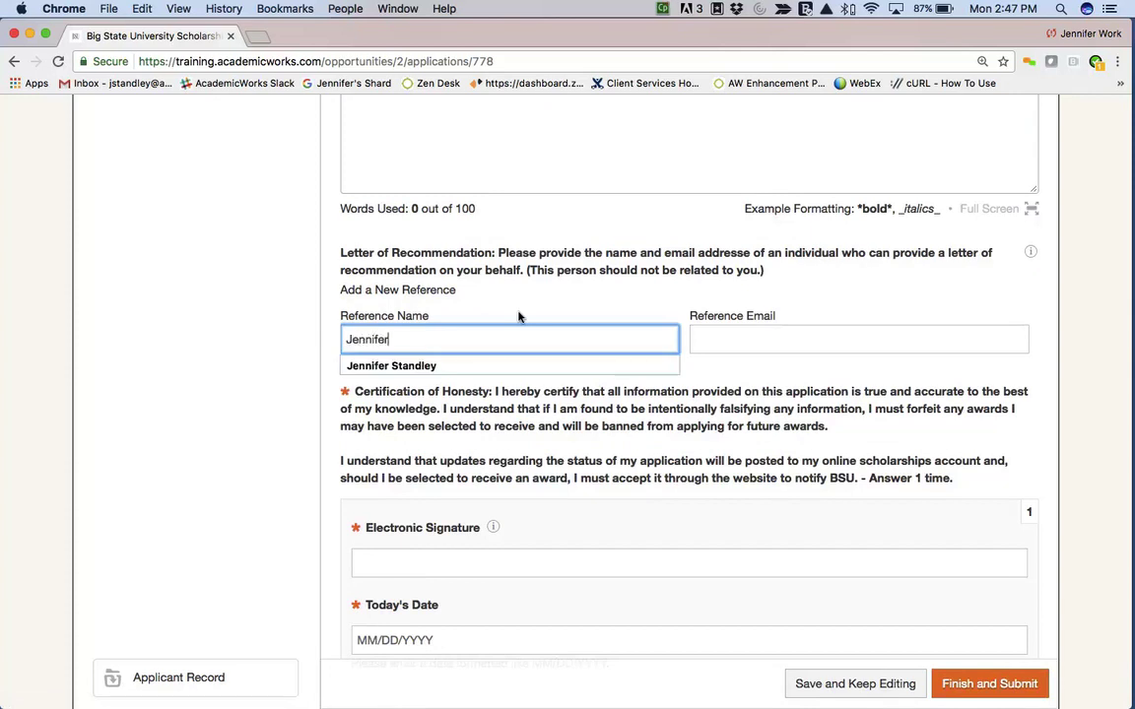
key(Down)
key(Tab)
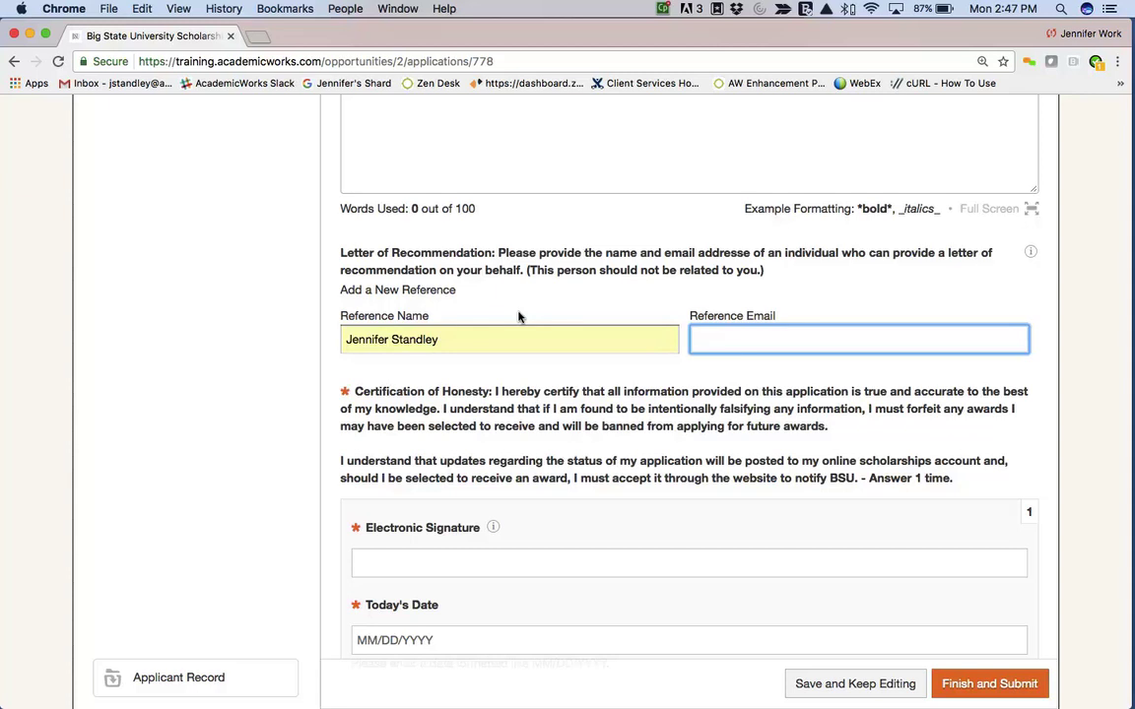
text(je)
key(Down)
key(Return)
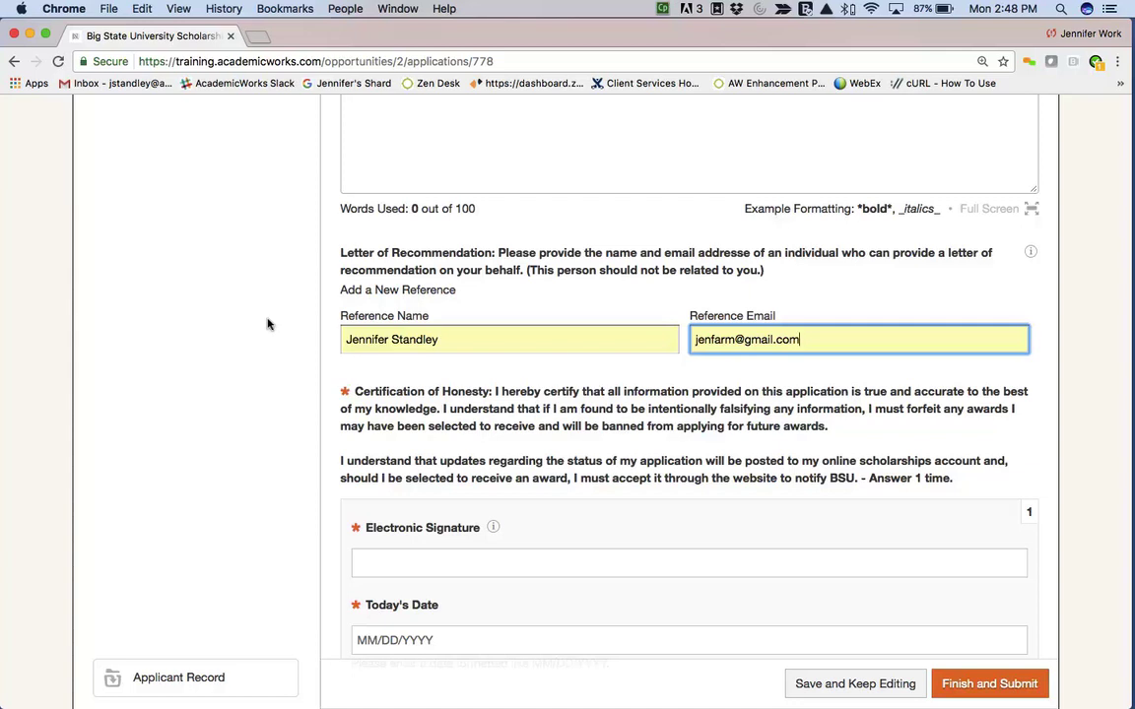
Step: Sign with the applicant's full name and set today's date to June 26, 2017
scroll(267, 323, down, 5)
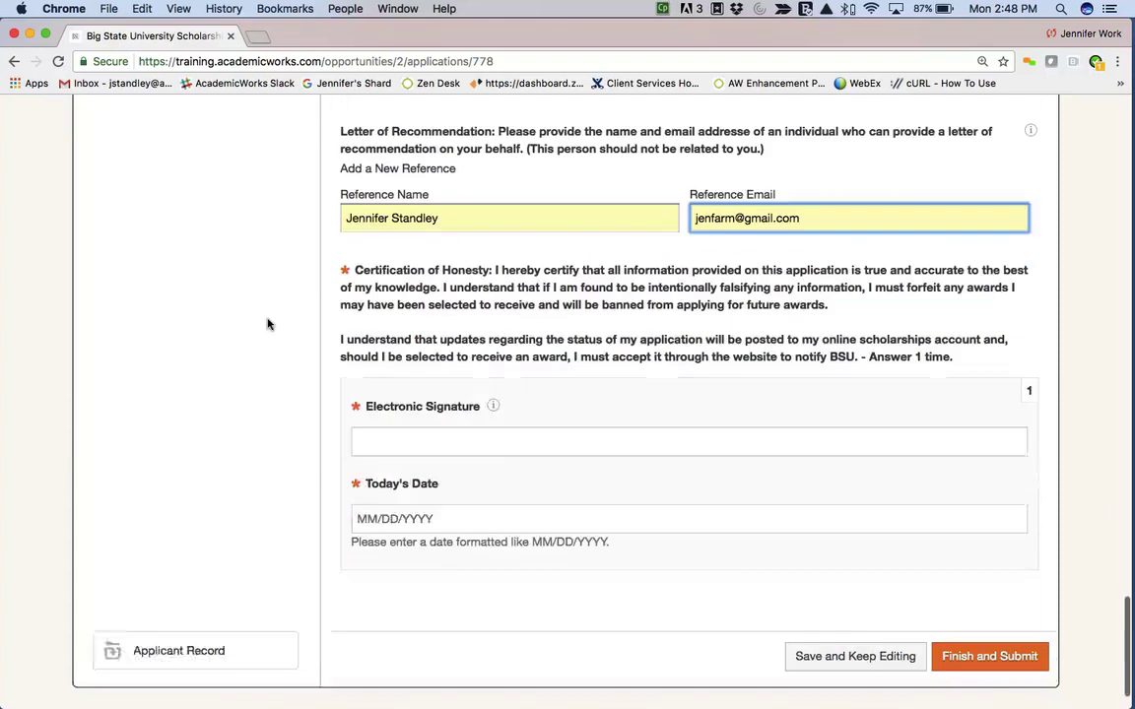
click(395, 373)
text(Sally)
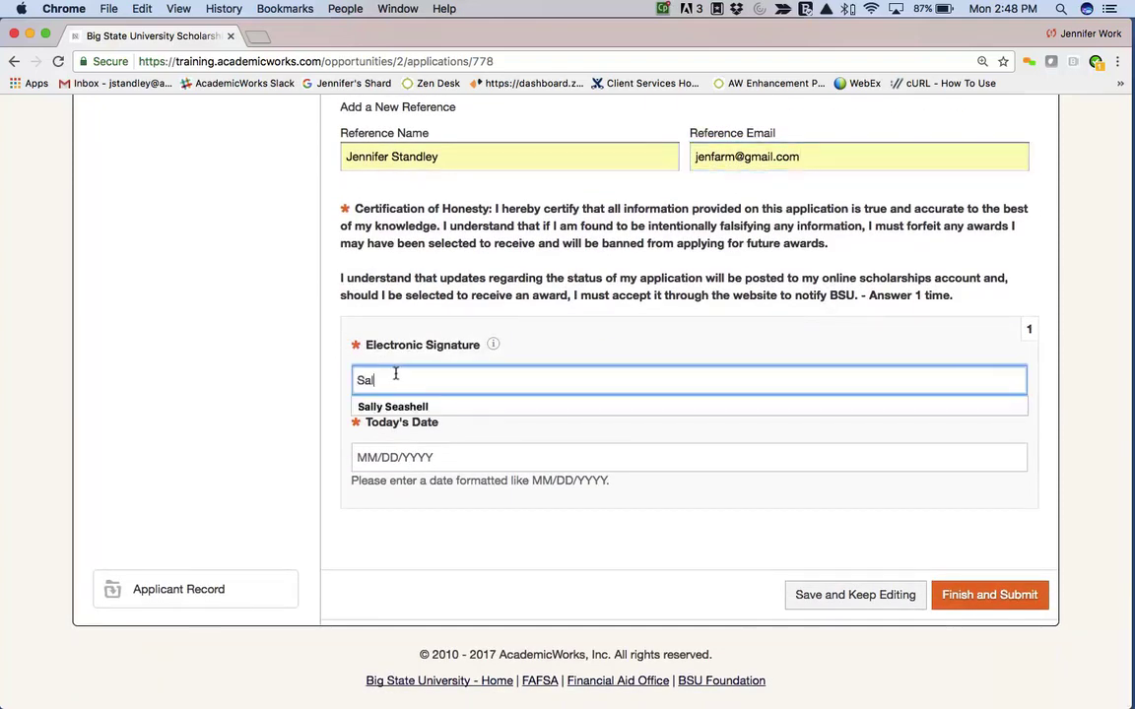
key(Down)
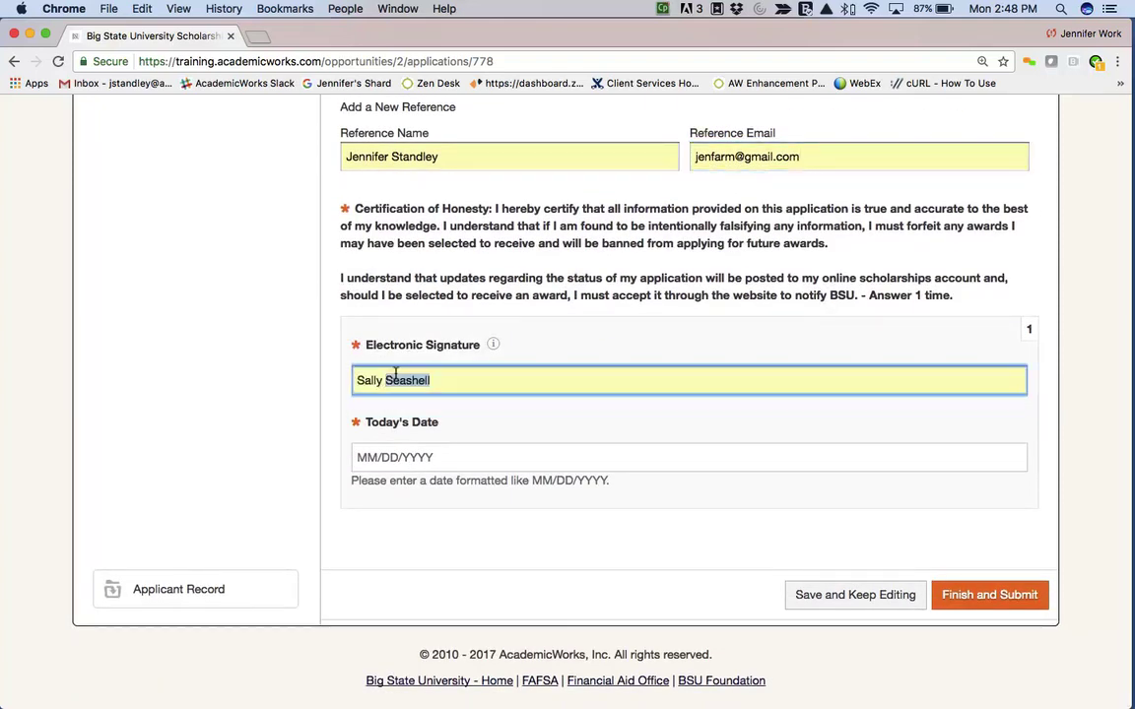
key(Tab)
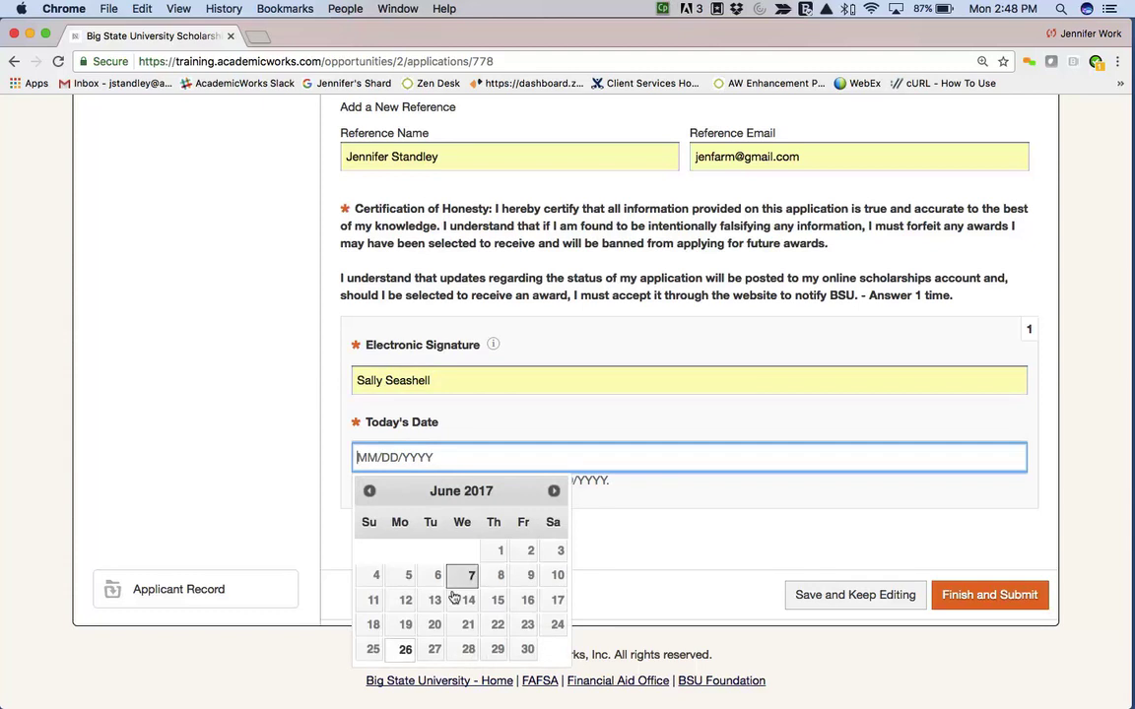
click(404, 649)
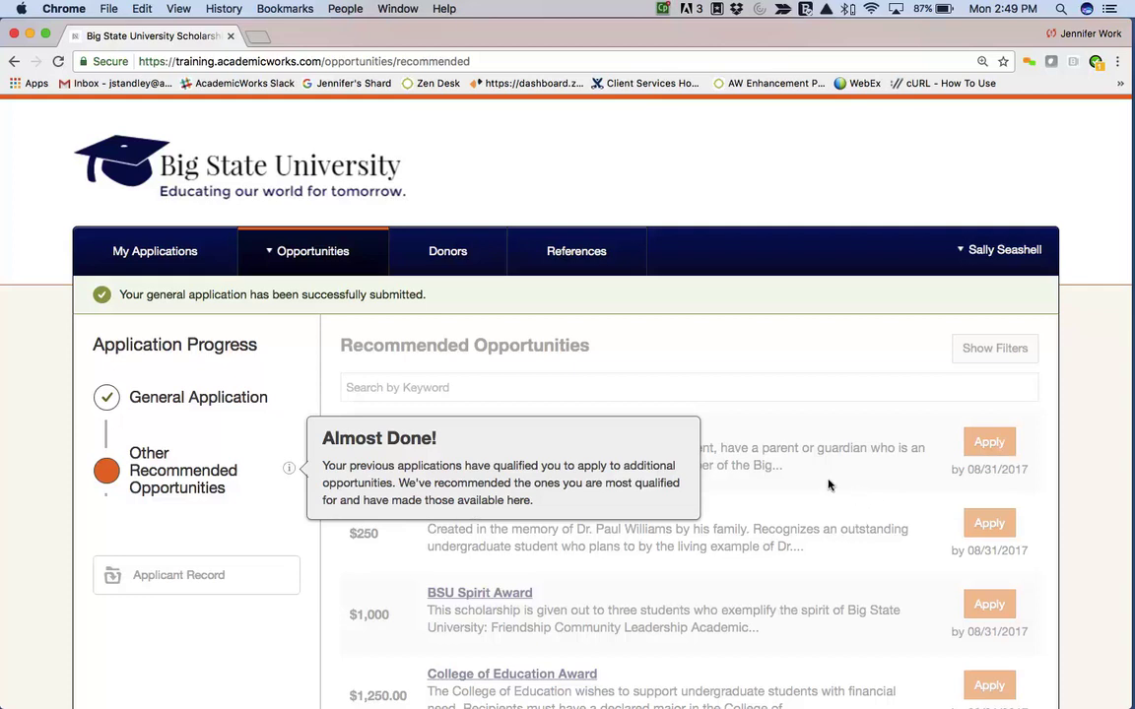
Step: Dismiss the Almost Done notice and start the BSU Alumni Association Scholarship application
click(828, 485)
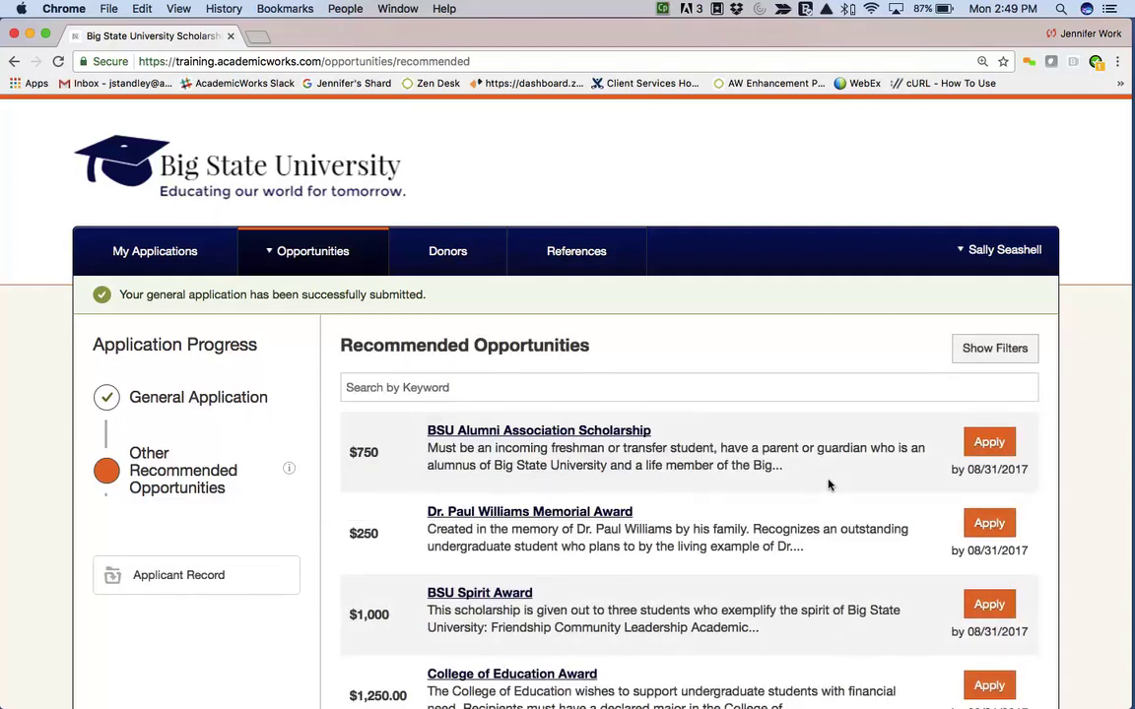
scroll(829, 485, down, 5)
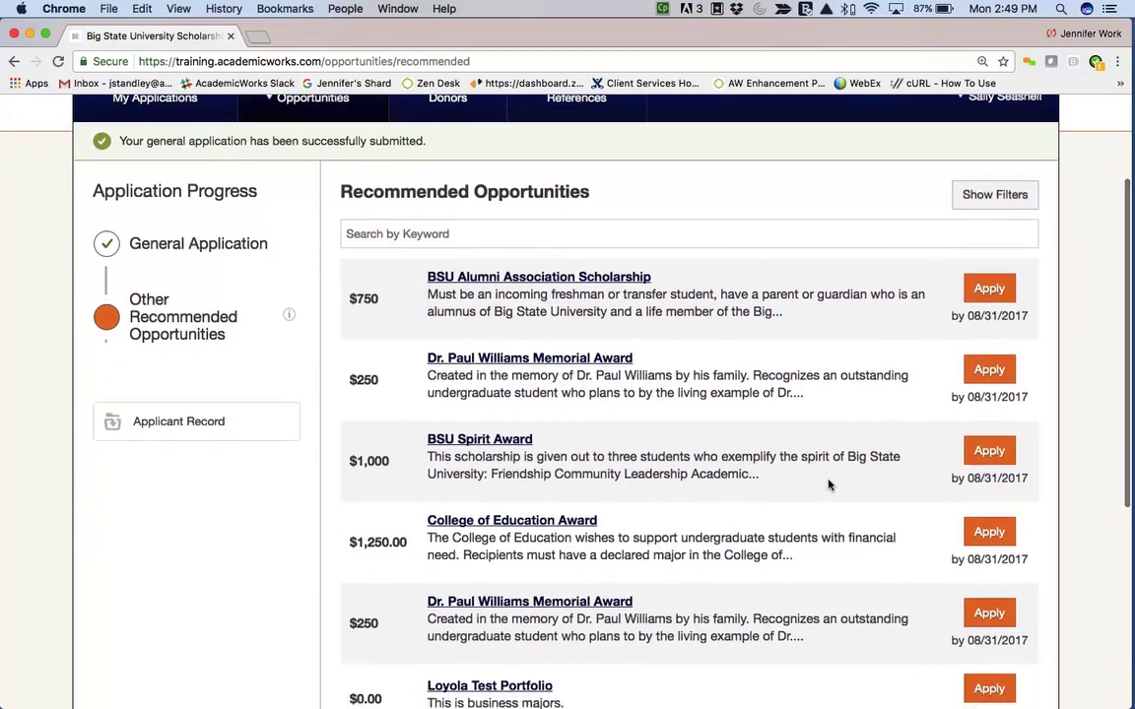
scroll(829, 484, down, 2)
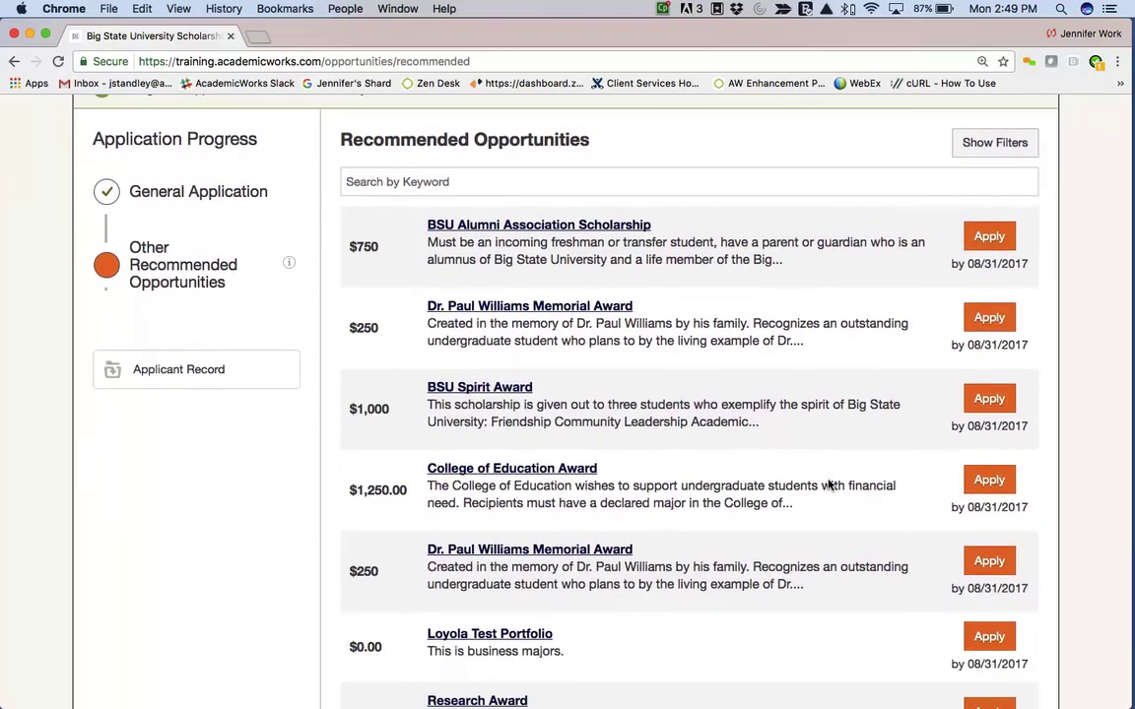
click(978, 236)
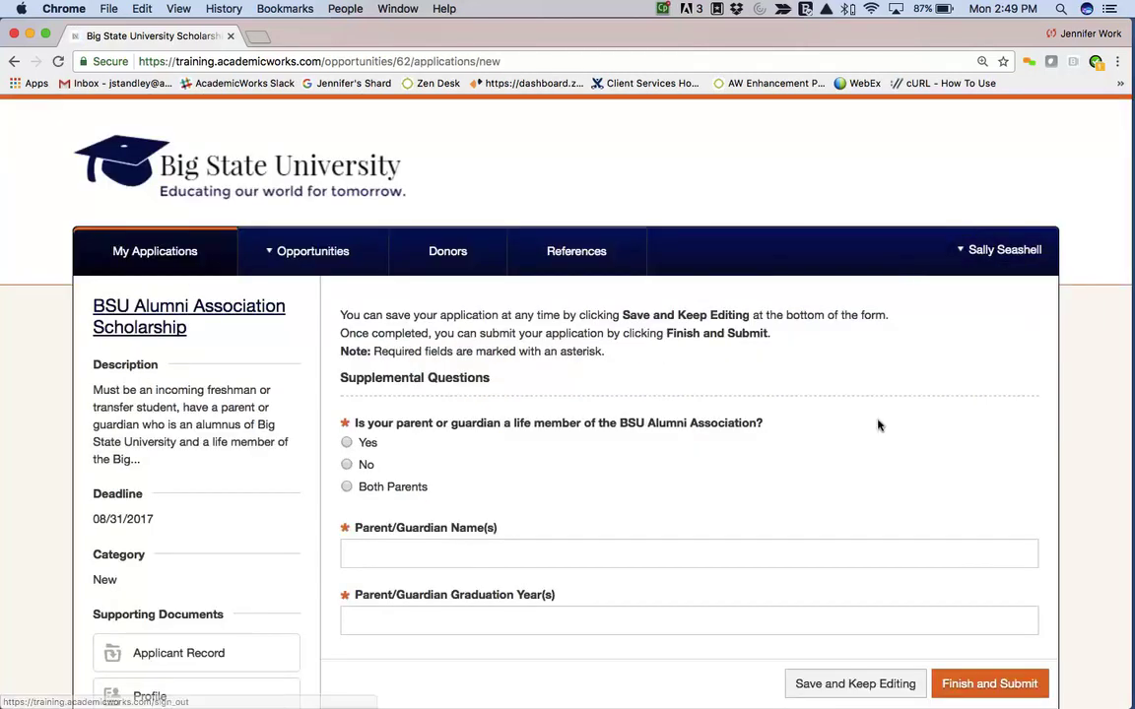
Step: Answer Yes, enter the parent's name and graduation year 1960, and submit
scroll(562, 479, down, 3)
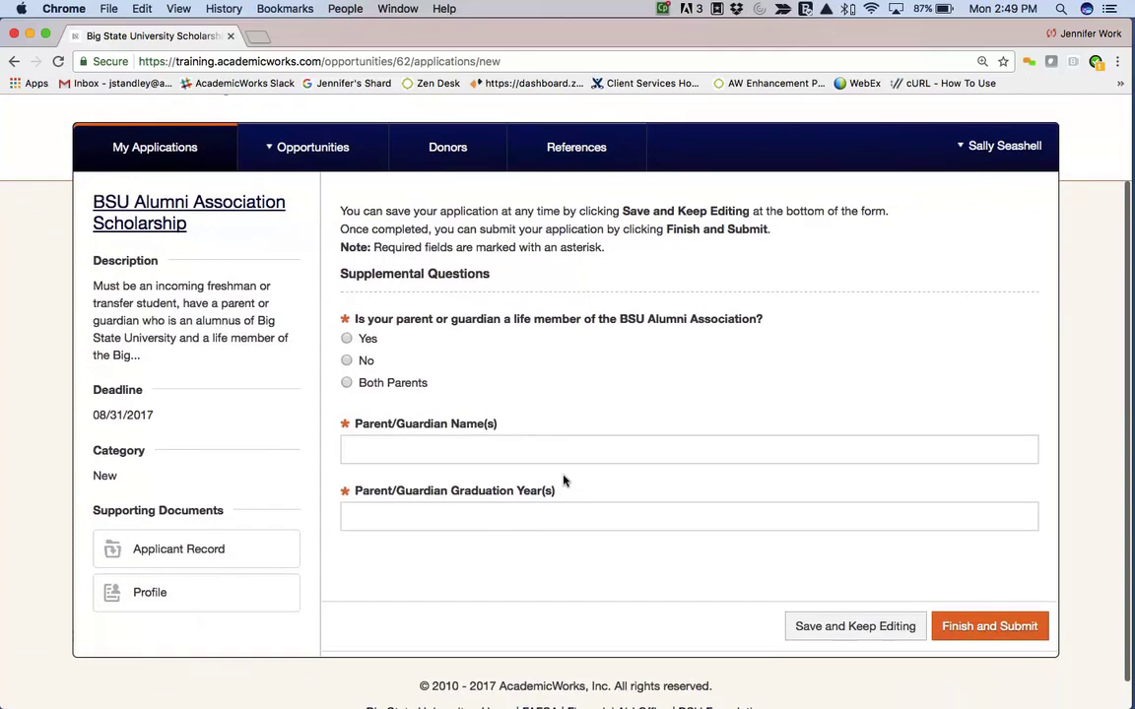
click(346, 338)
click(410, 448)
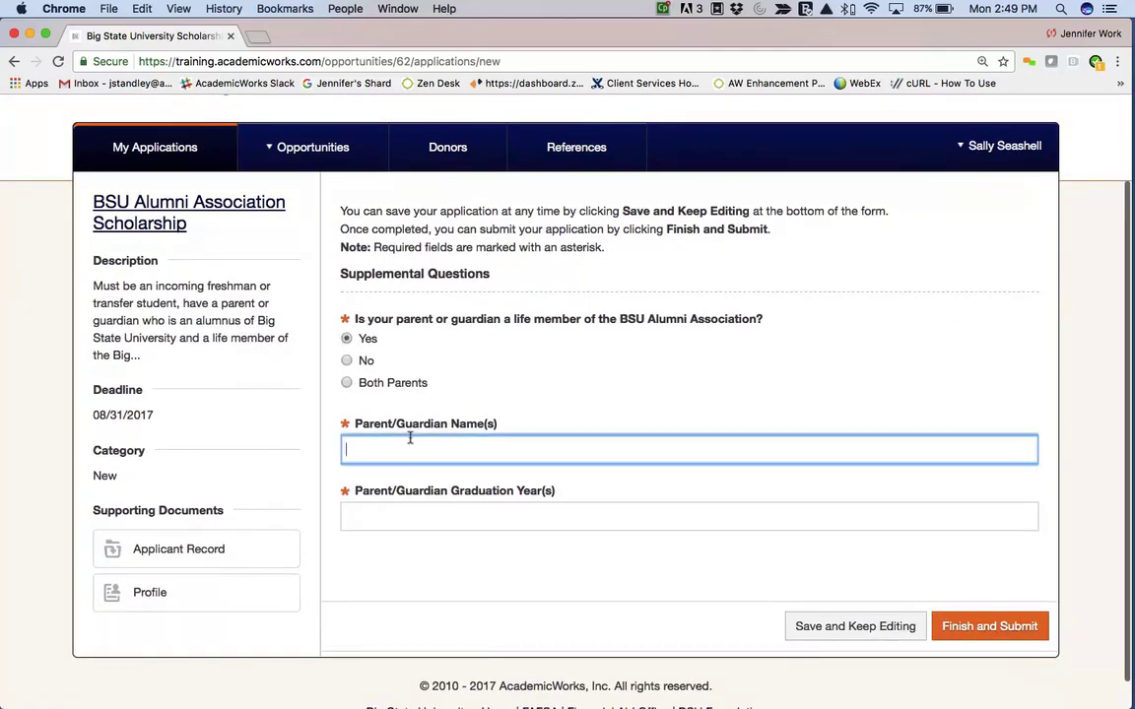
text(George )
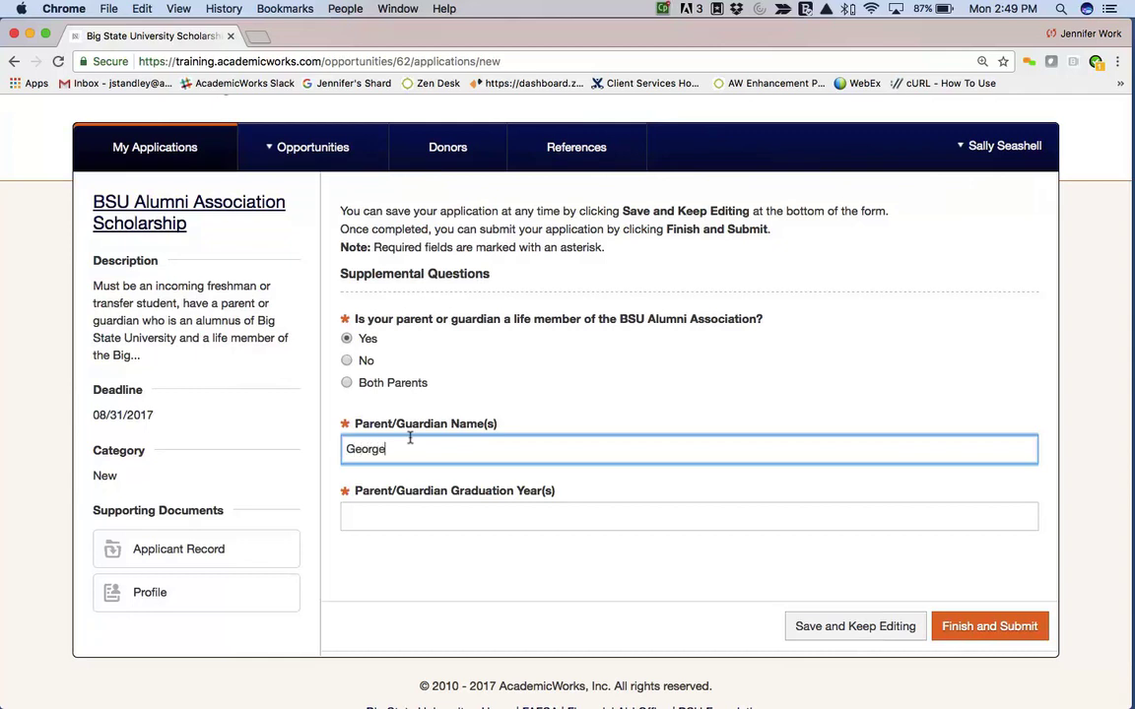
text(Seashell)
click(419, 504)
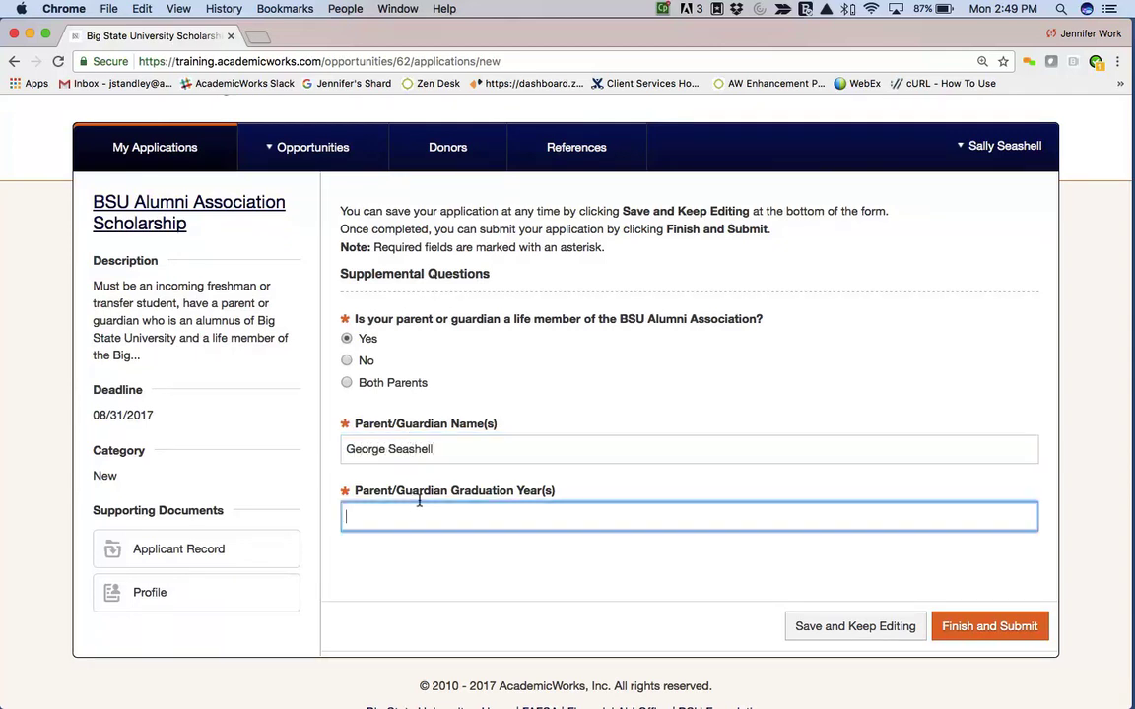
text(1960)
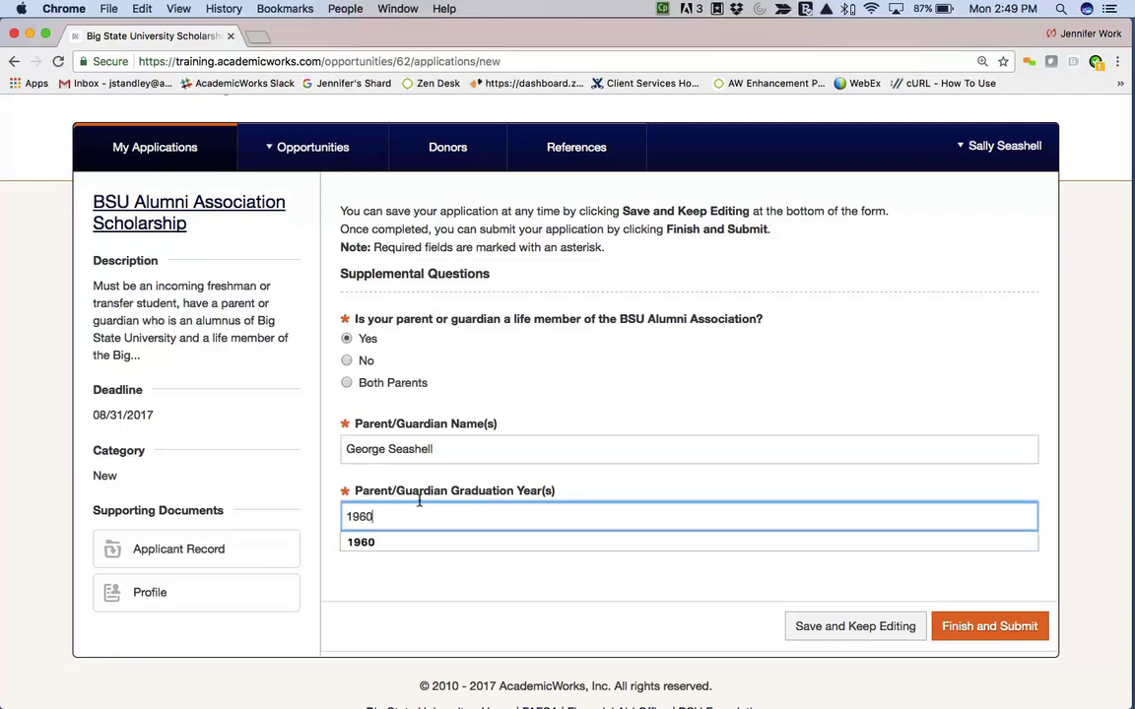
click(970, 627)
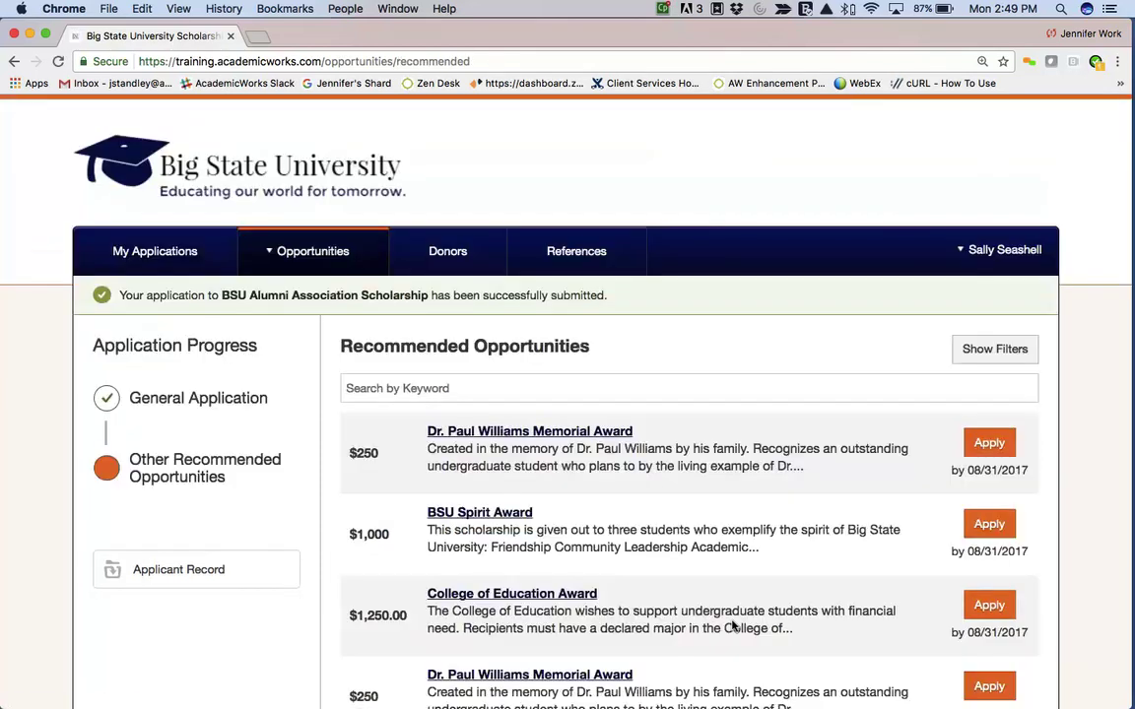
scroll(732, 625, down, 5)
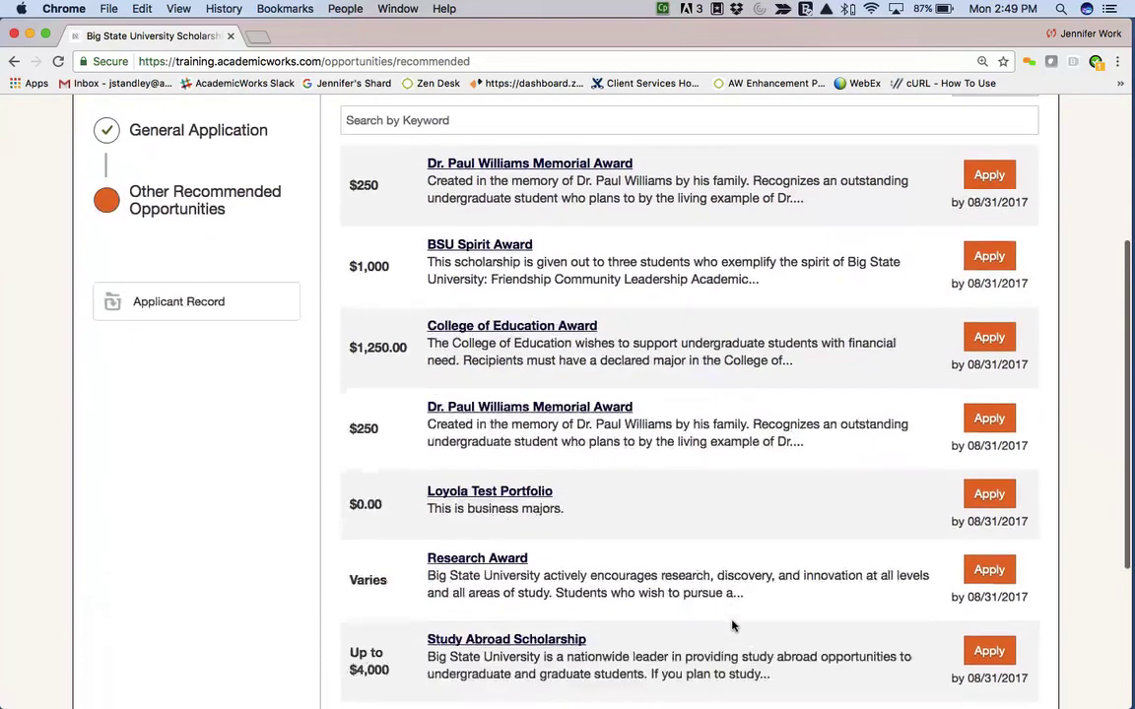
scroll(732, 625, down, 5)
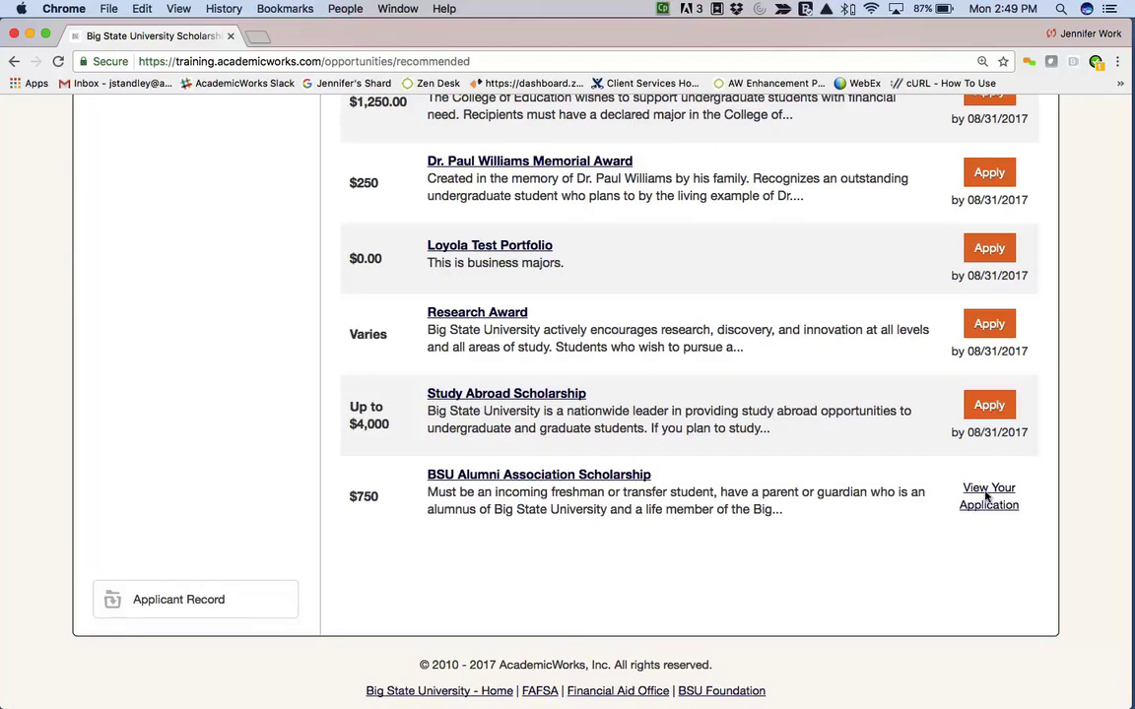
scroll(986, 497, up, 9)
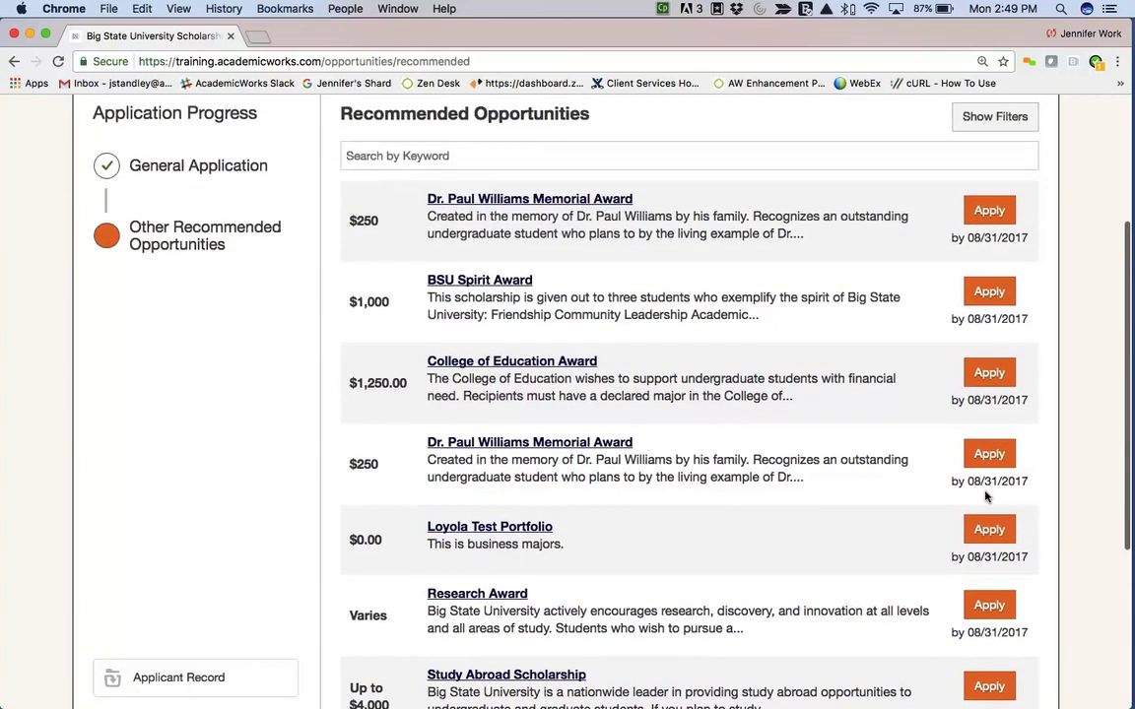
scroll(986, 497, up, 2)
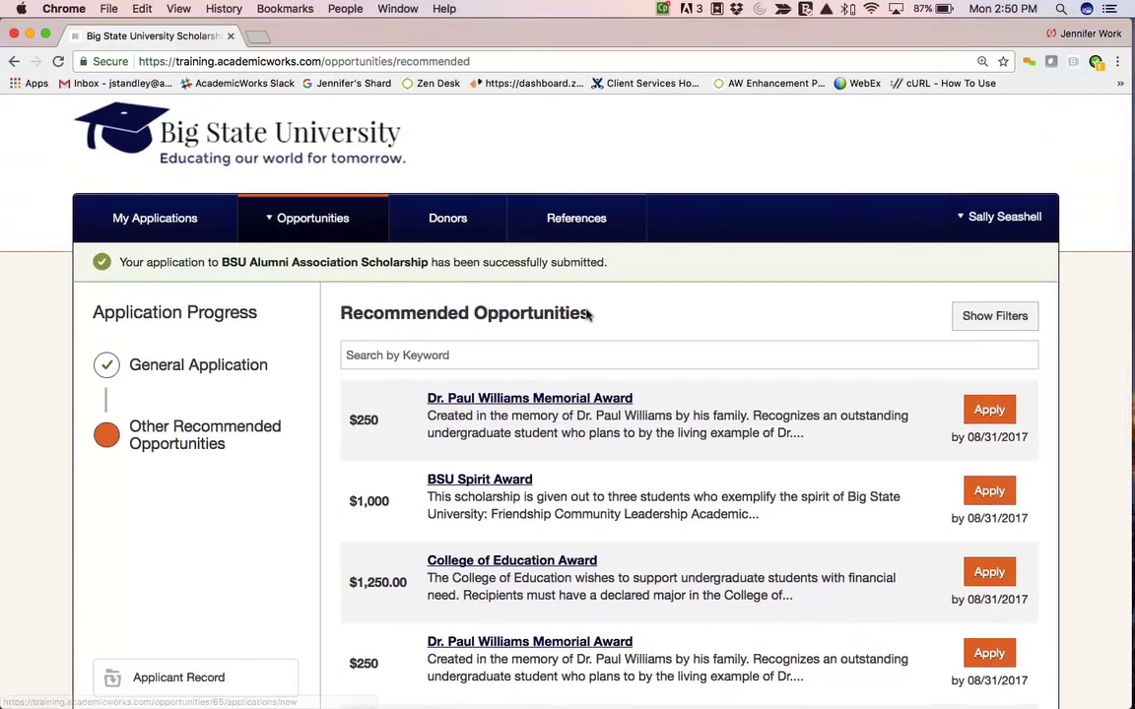
Step: Open My Applications and scroll through the submitted General Application and scholarship cards
click(138, 223)
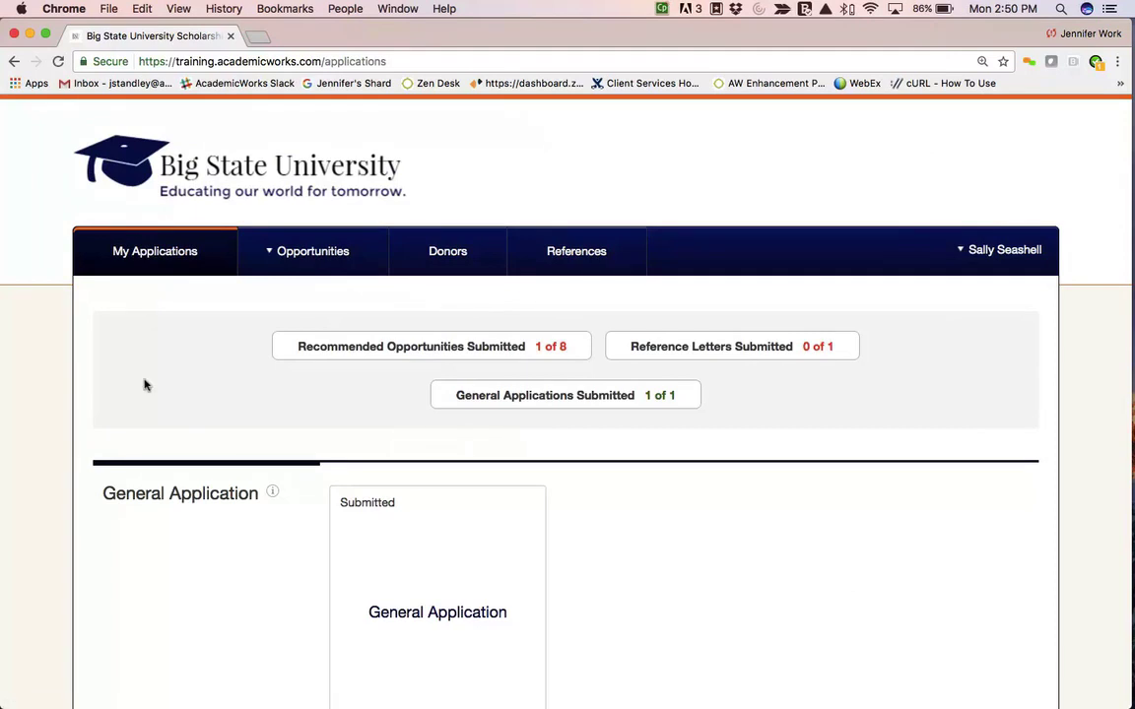
scroll(143, 385, down, 2)
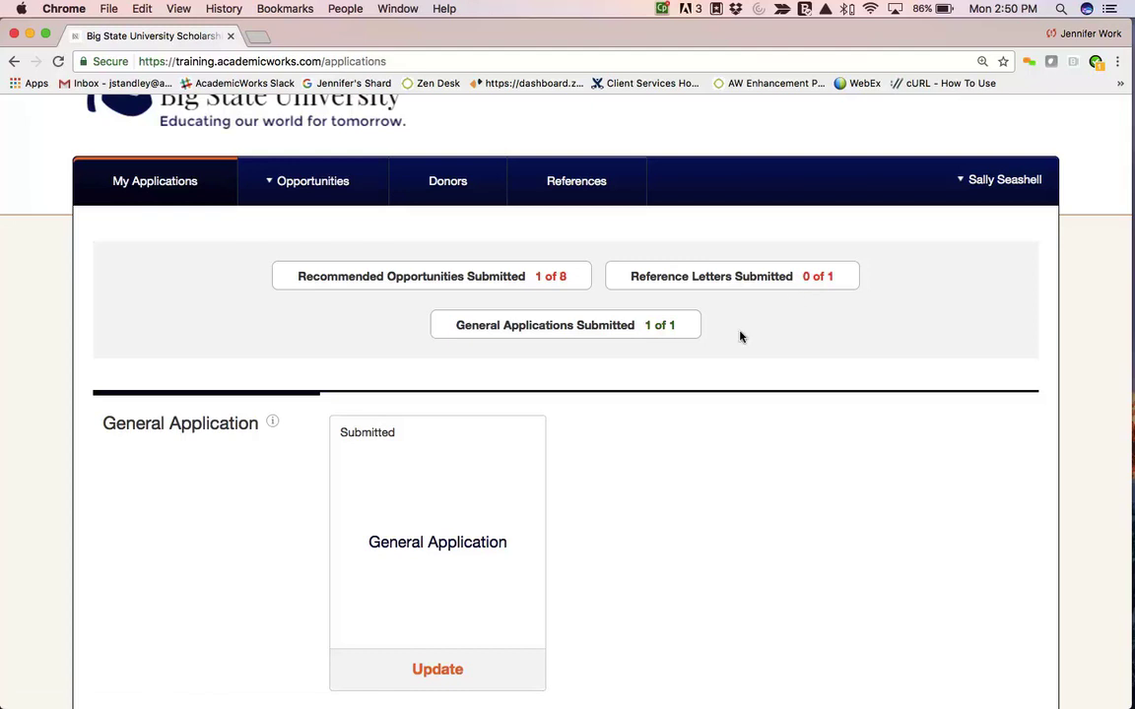
scroll(741, 336, down, 1)
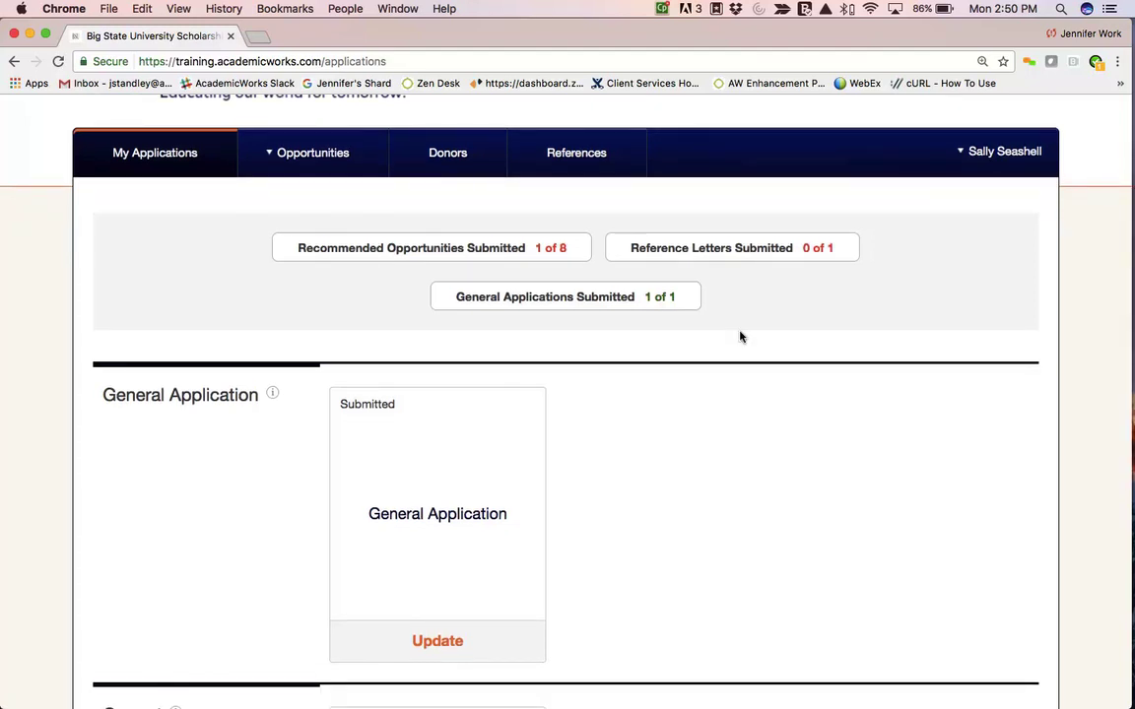
scroll(741, 337, down, 5)
scroll(741, 337, down, 1)
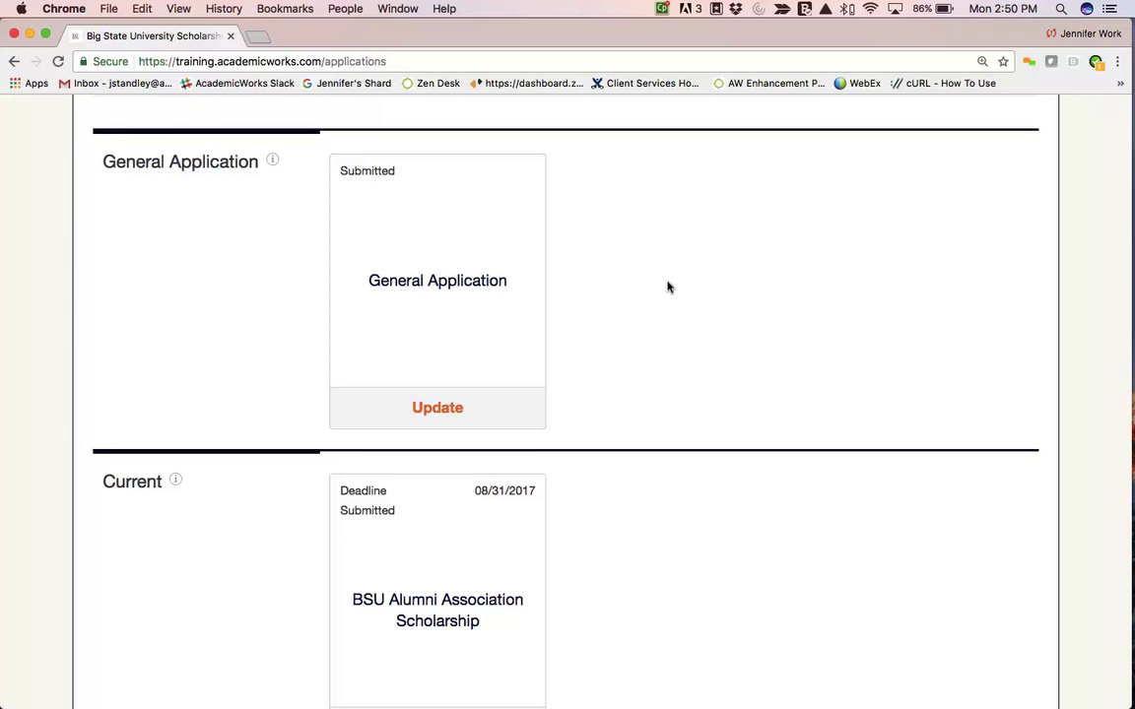
scroll(667, 287, down, 3)
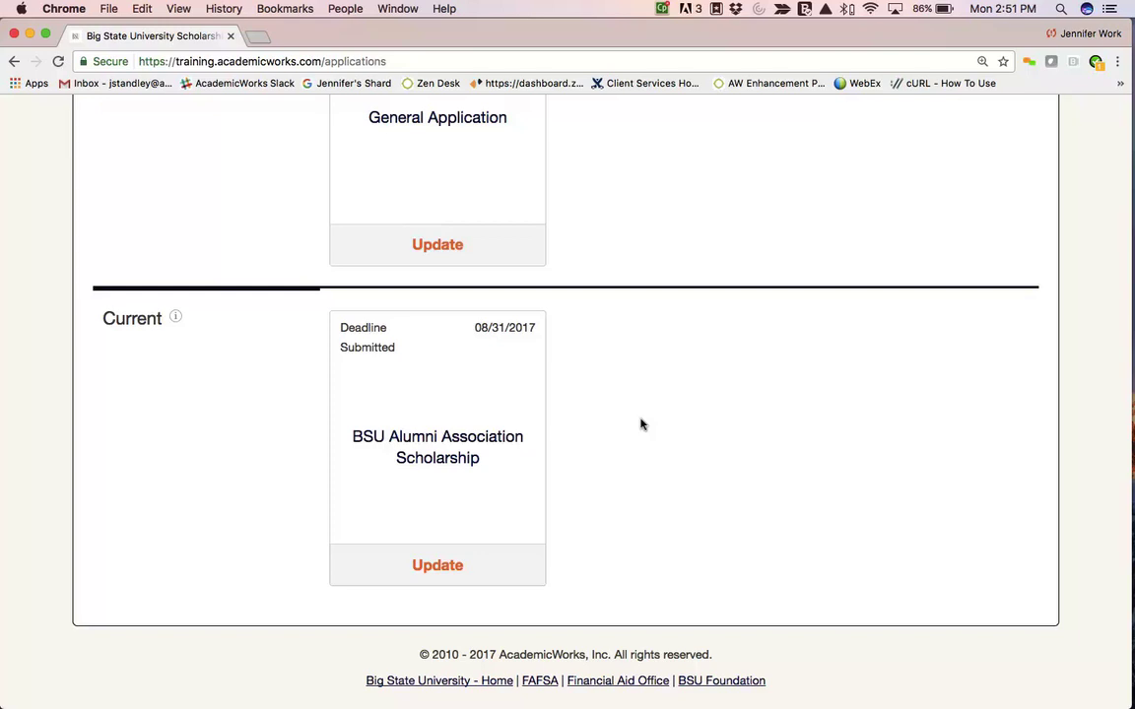
scroll(640, 424, up, 5)
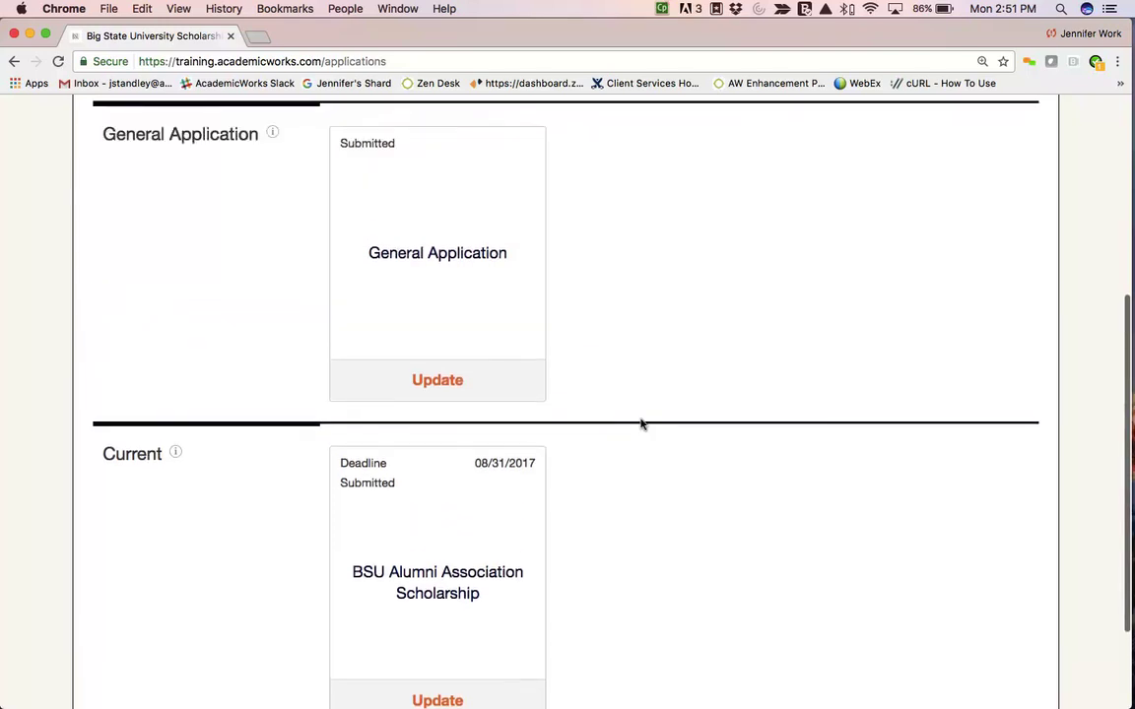
scroll(640, 425, up, 1)
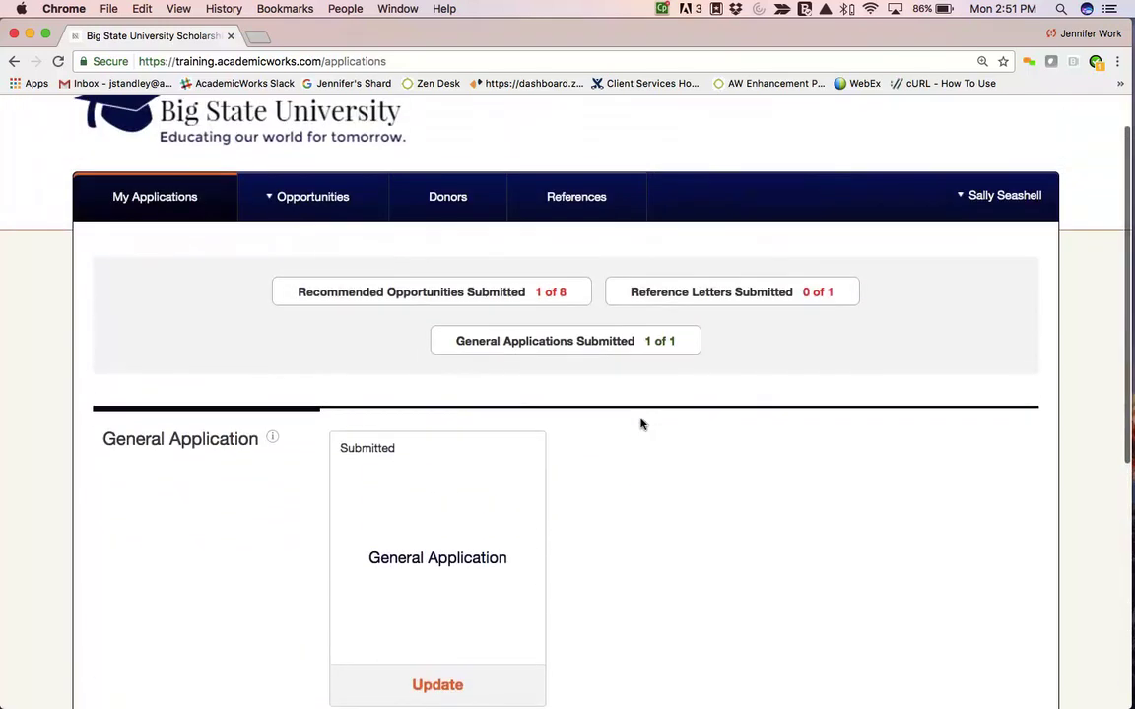
scroll(640, 425, up, 1)
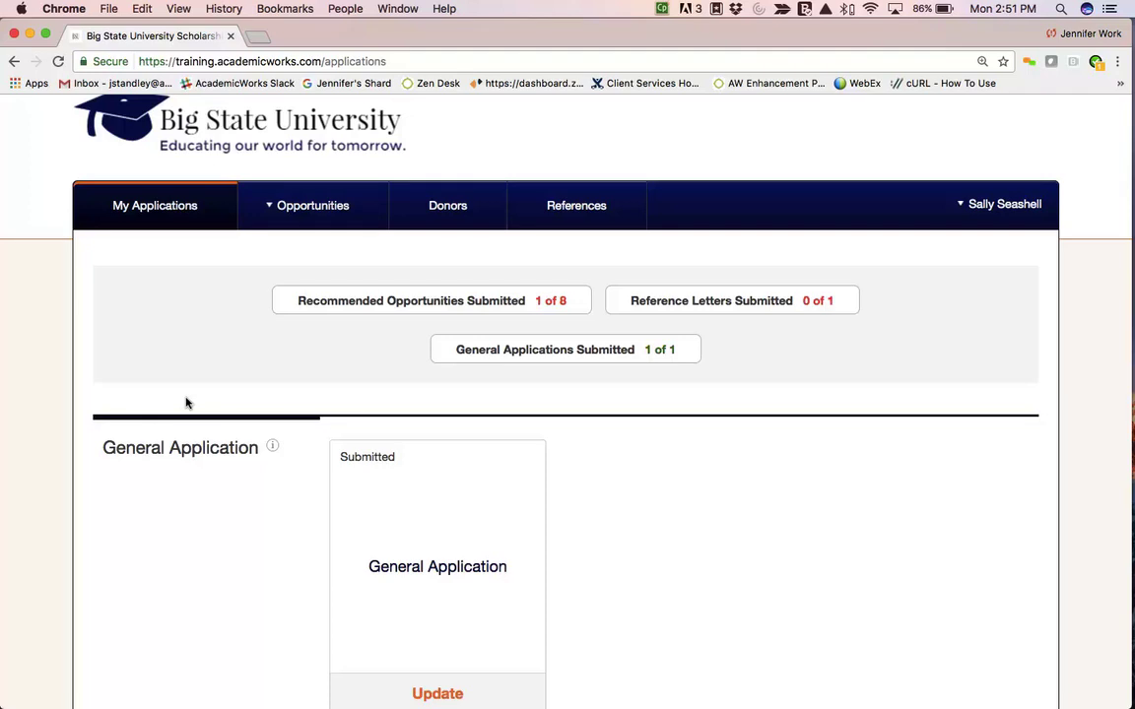
mouse_move(309, 199)
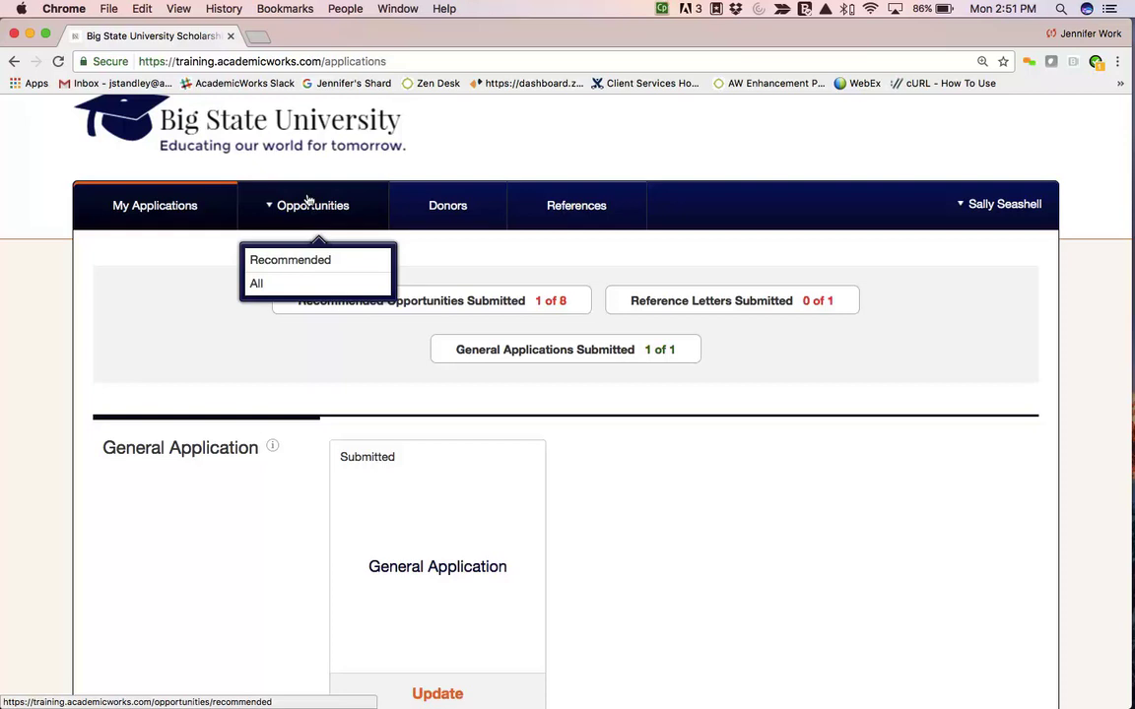
Step: Open All Opportunities and scroll through the scholarships, their amounts and 08/31/2017 deadlines
click(303, 283)
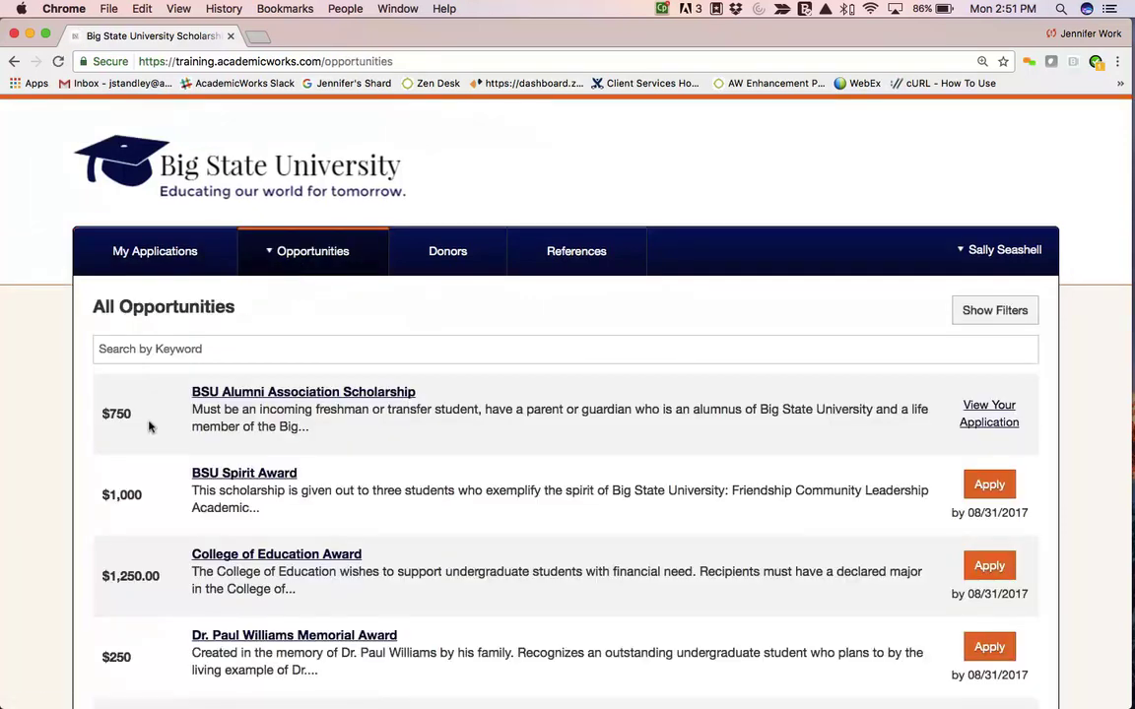
scroll(150, 425, down, 3)
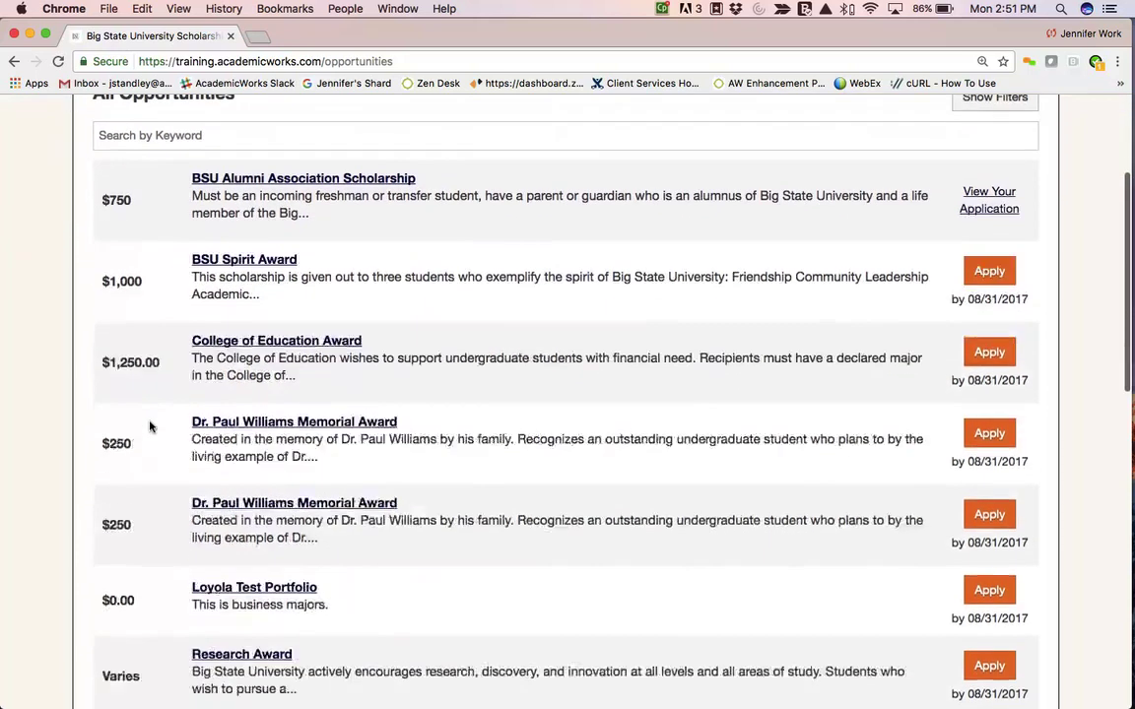
scroll(149, 426, down, 6)
scroll(149, 425, down, 4)
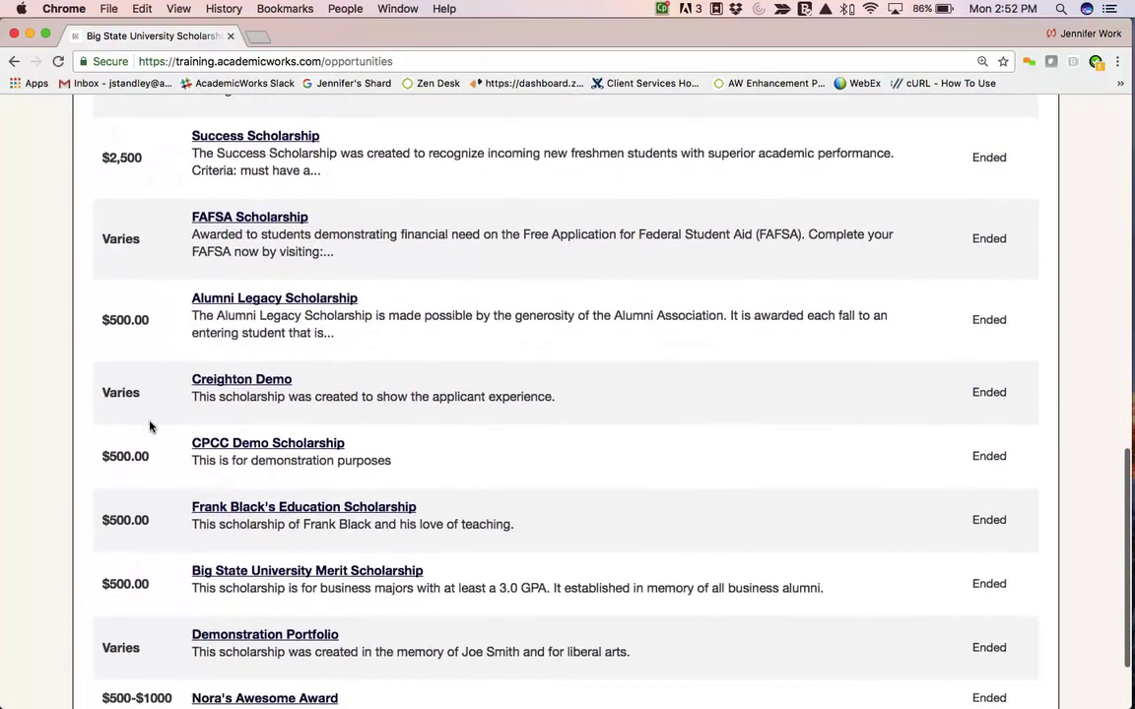
scroll(150, 426, down, 2)
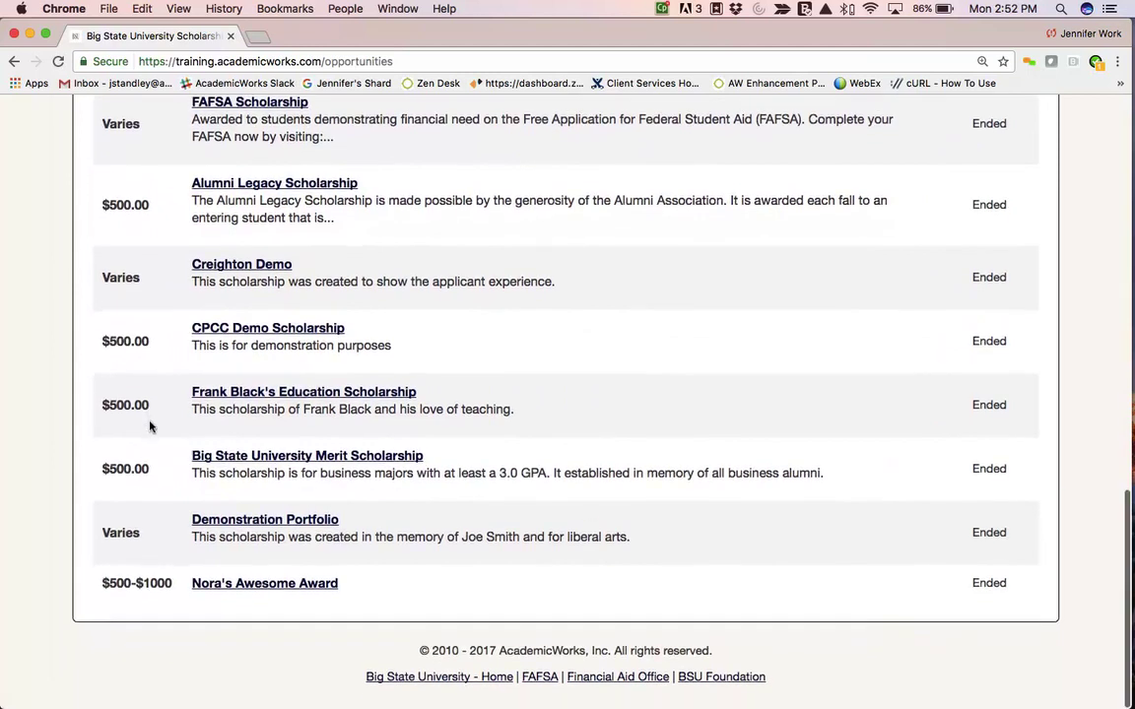
scroll(150, 426, up, 5)
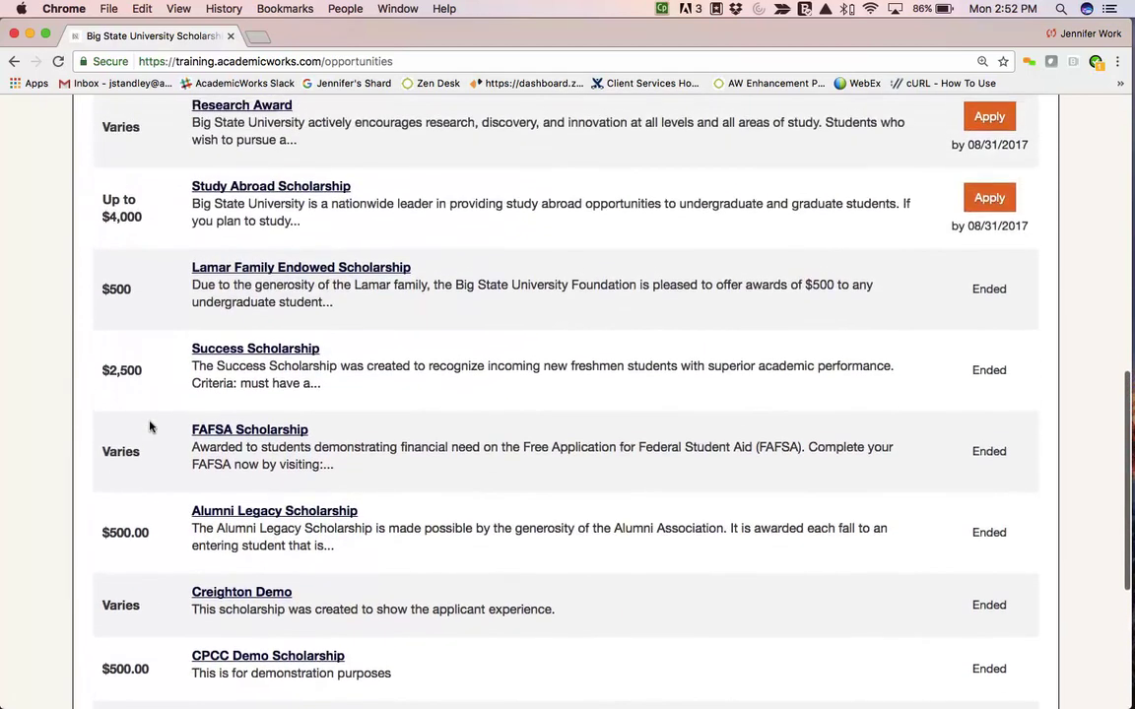
scroll(149, 426, up, 10)
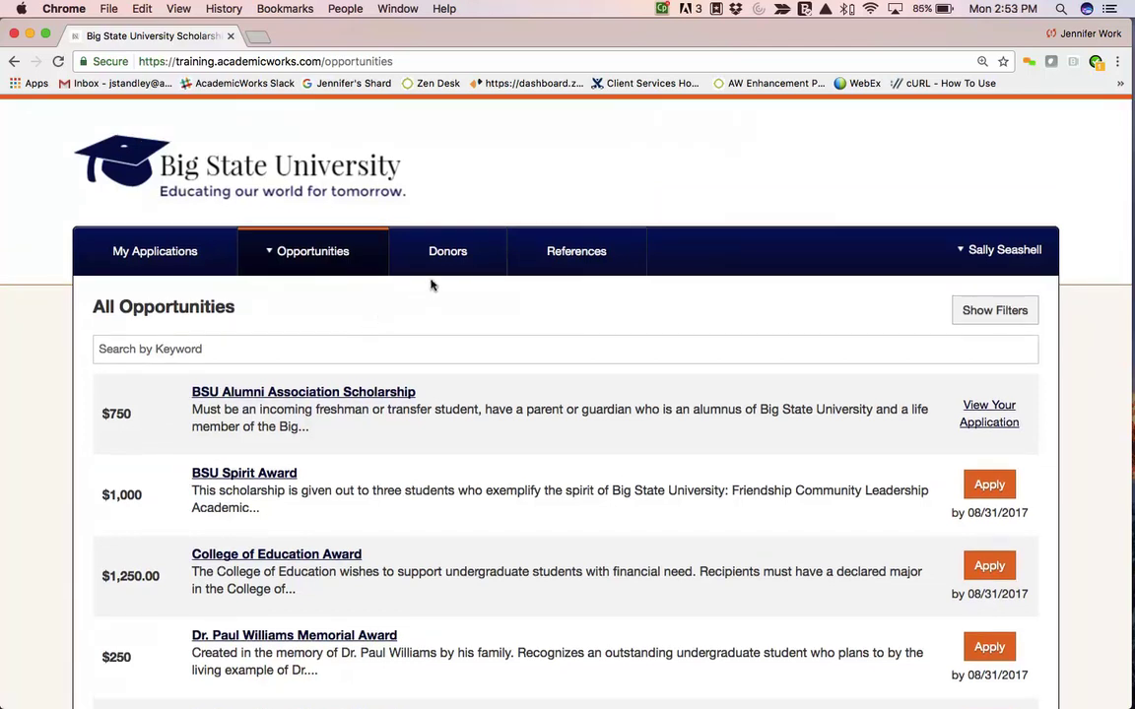
Step: Browse the donor cards, view one donor fund's profile, then go to References
click(448, 253)
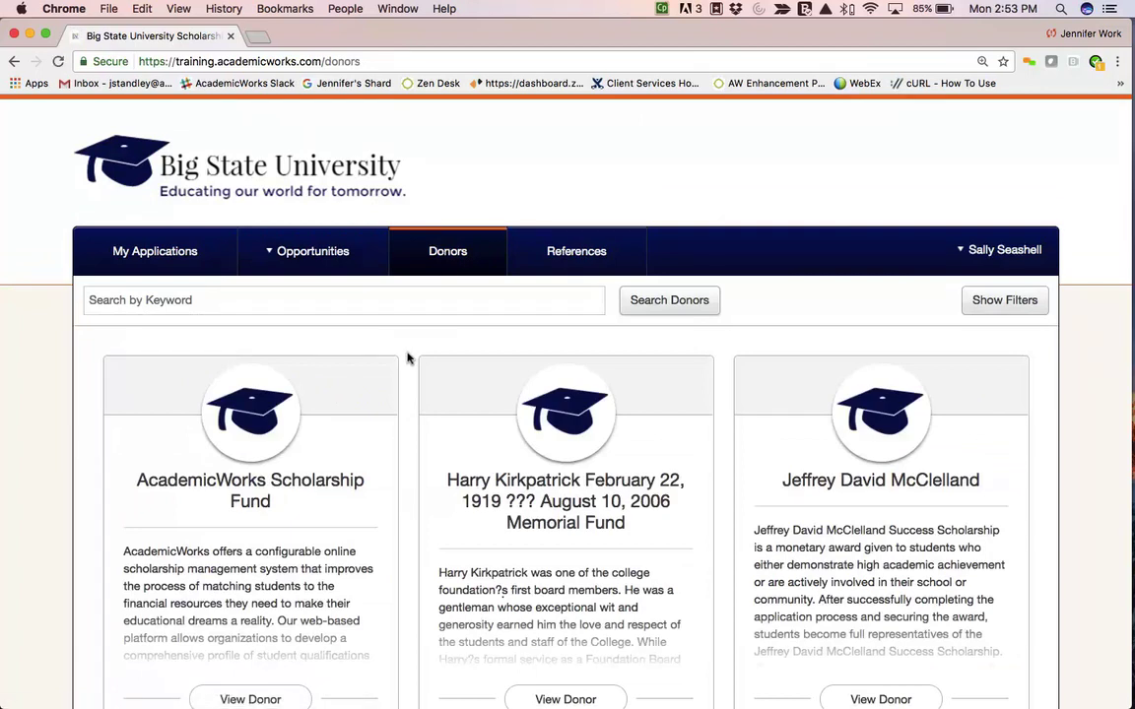
scroll(408, 359, down, 5)
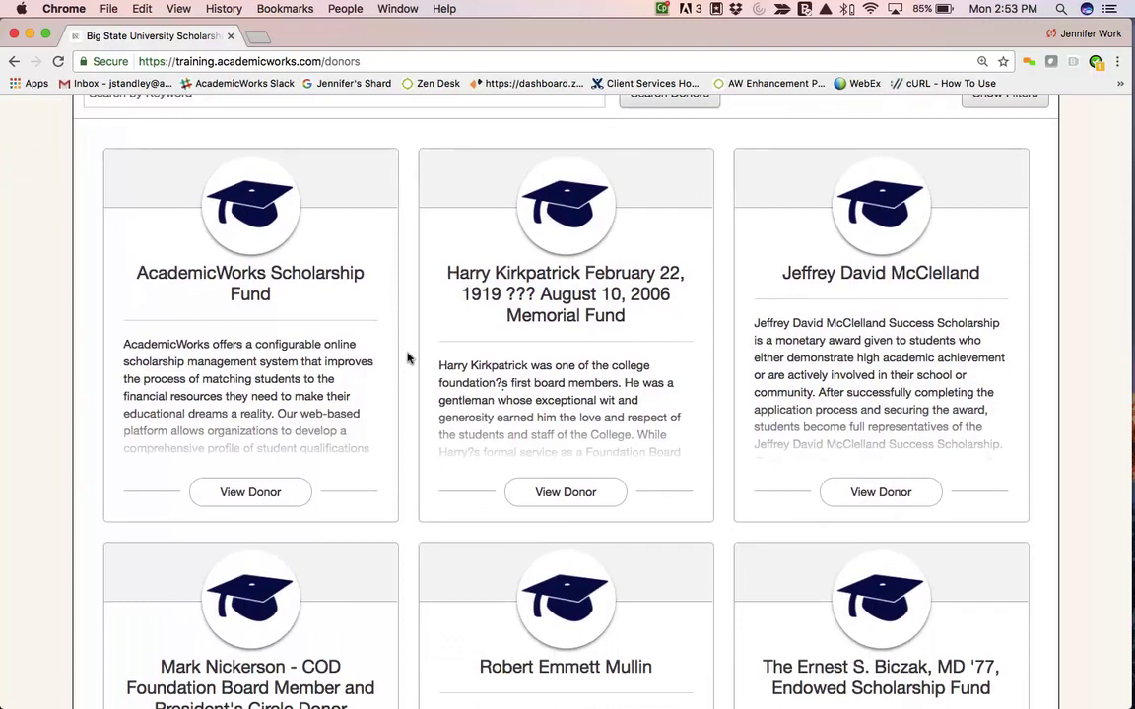
scroll(408, 359, down, 2)
scroll(408, 359, down, 9)
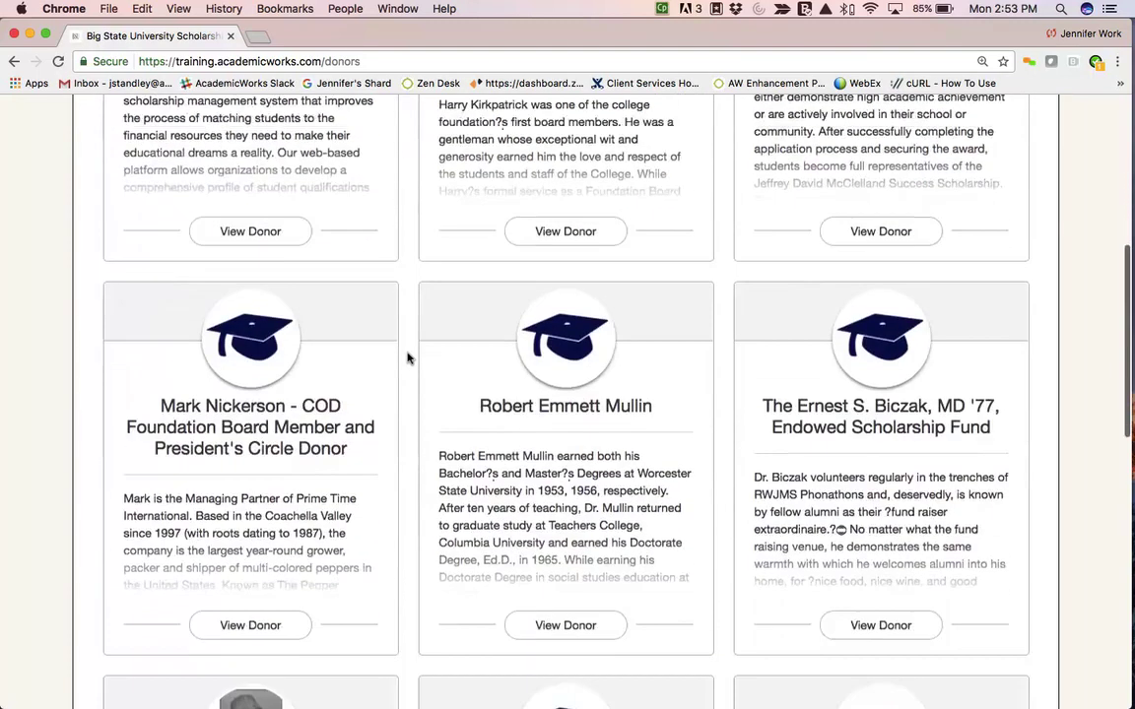
scroll(407, 359, down, 10)
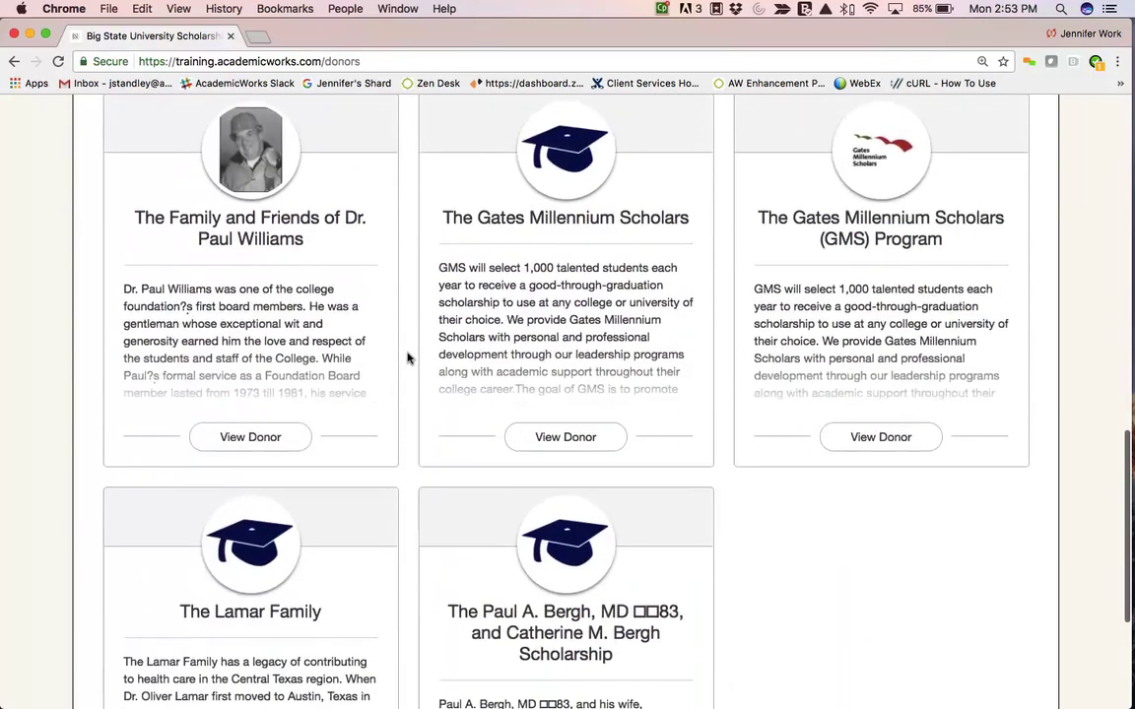
click(283, 431)
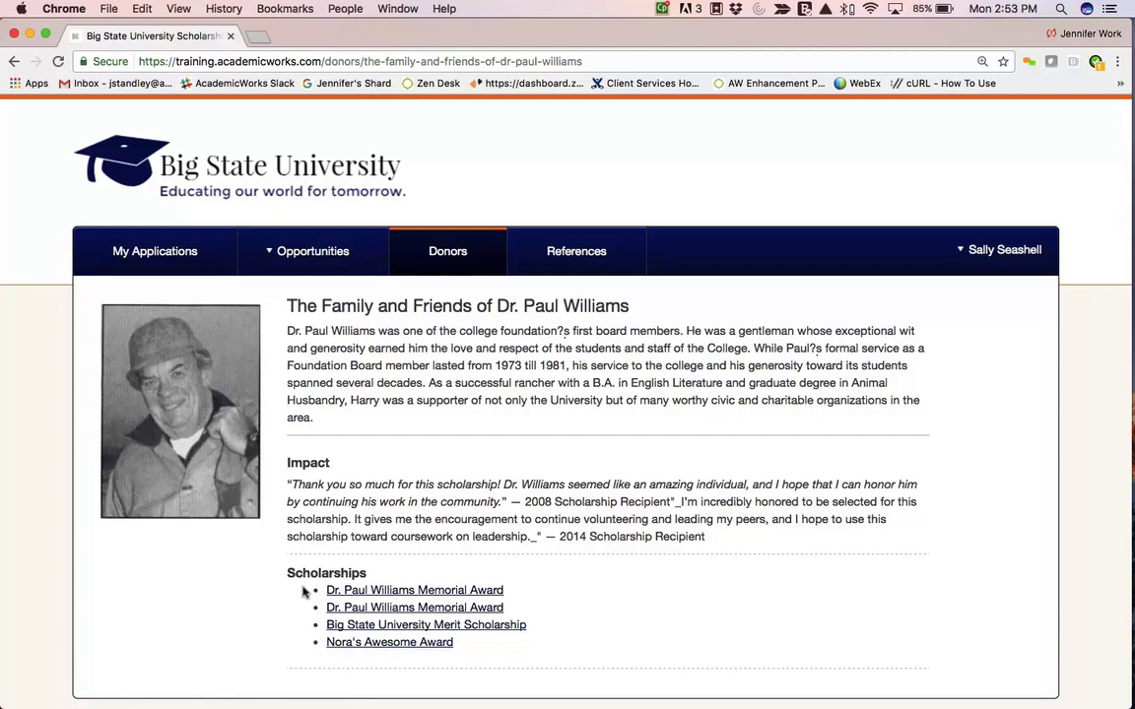
click(559, 253)
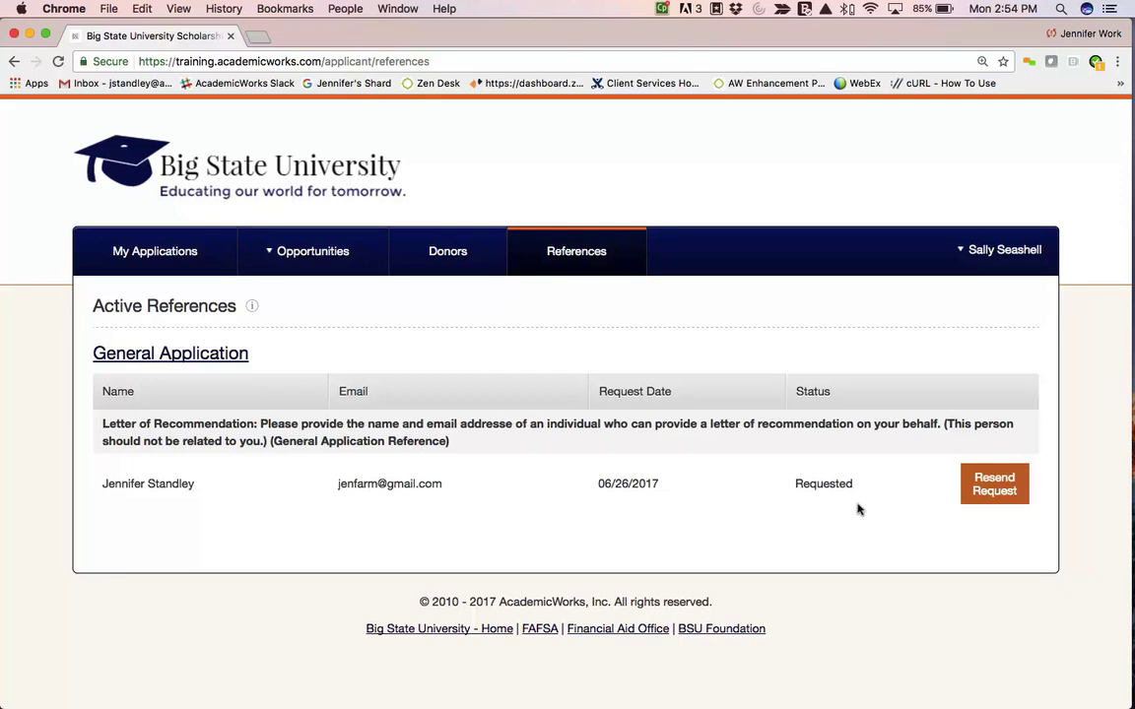
Step: Resend the General Application recommendation request and return to My Applications
click(985, 488)
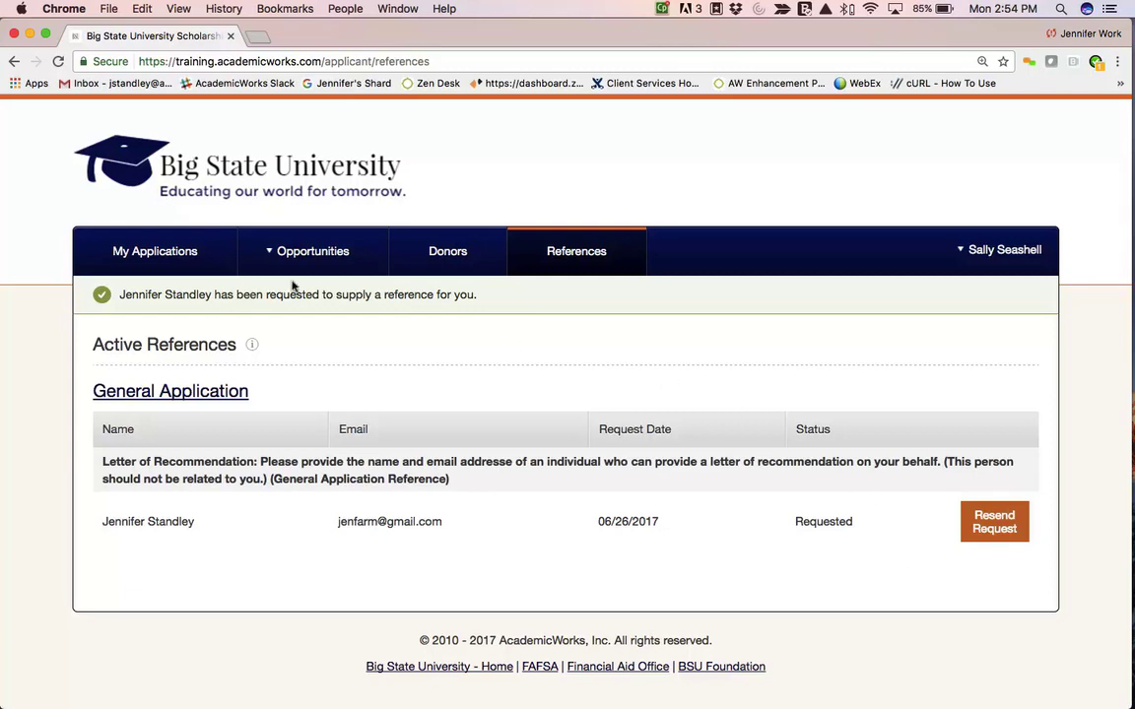
click(198, 255)
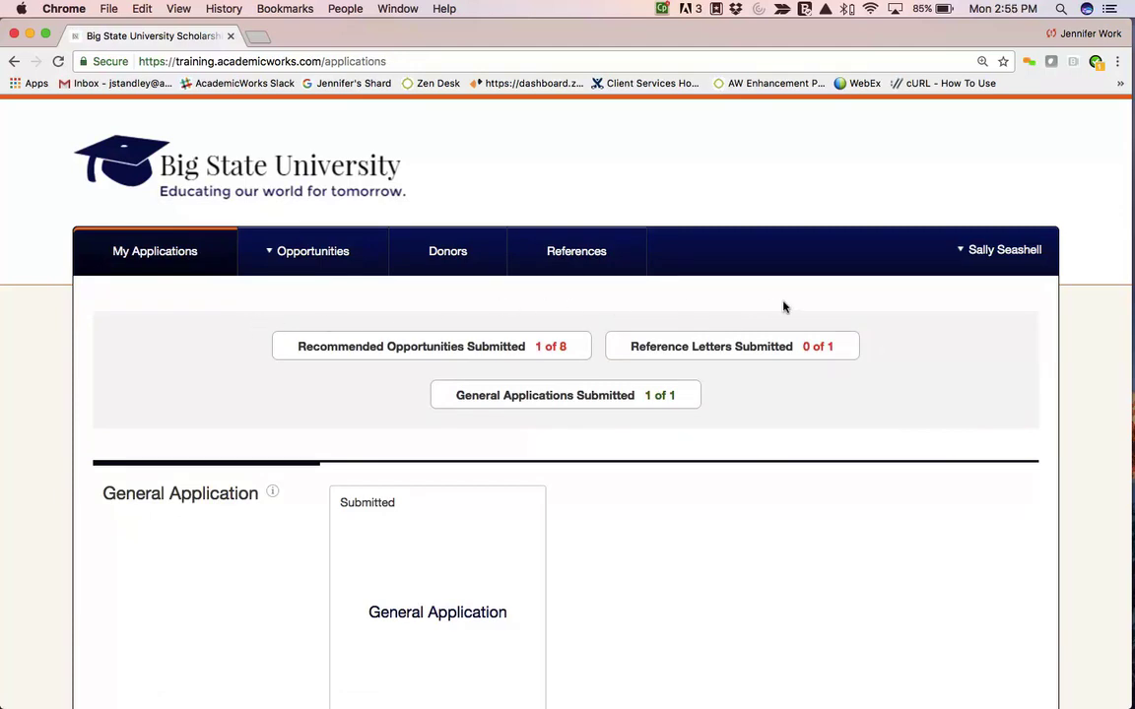
Step: Become Self to return to admin, then review the Opportunity dashboard: 52% submitted, $848,550 remaining
click(975, 248)
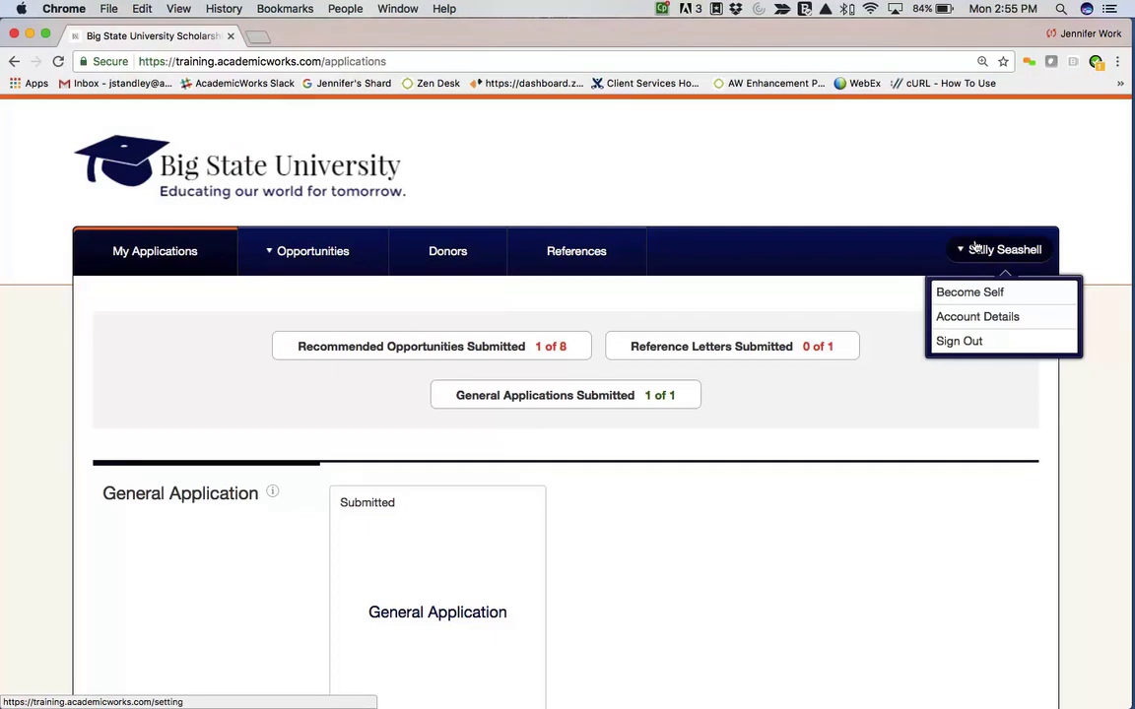
click(970, 290)
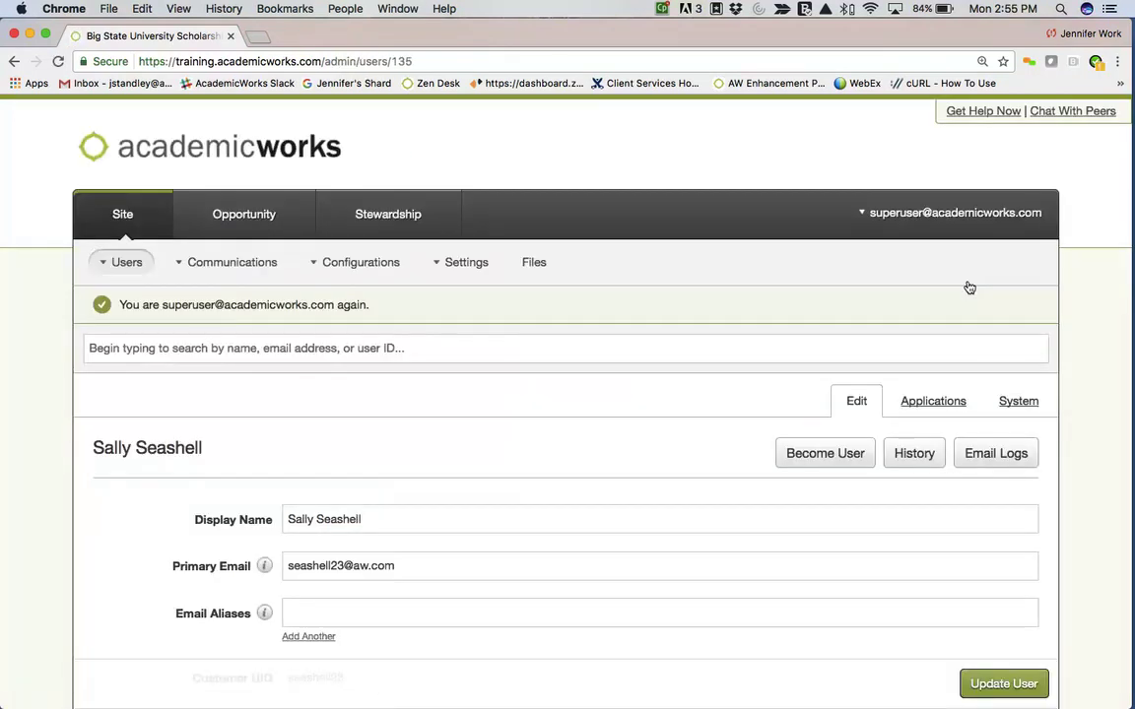
mouse_move(280, 219)
click(146, 262)
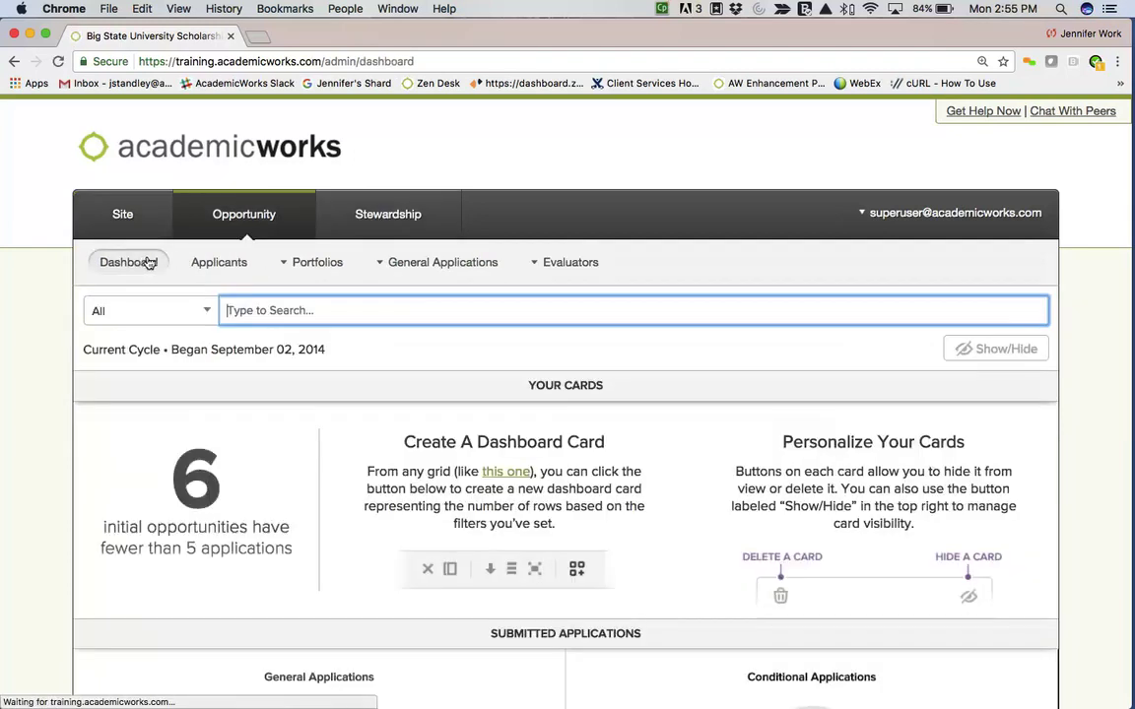
scroll(22, 301, down, 3)
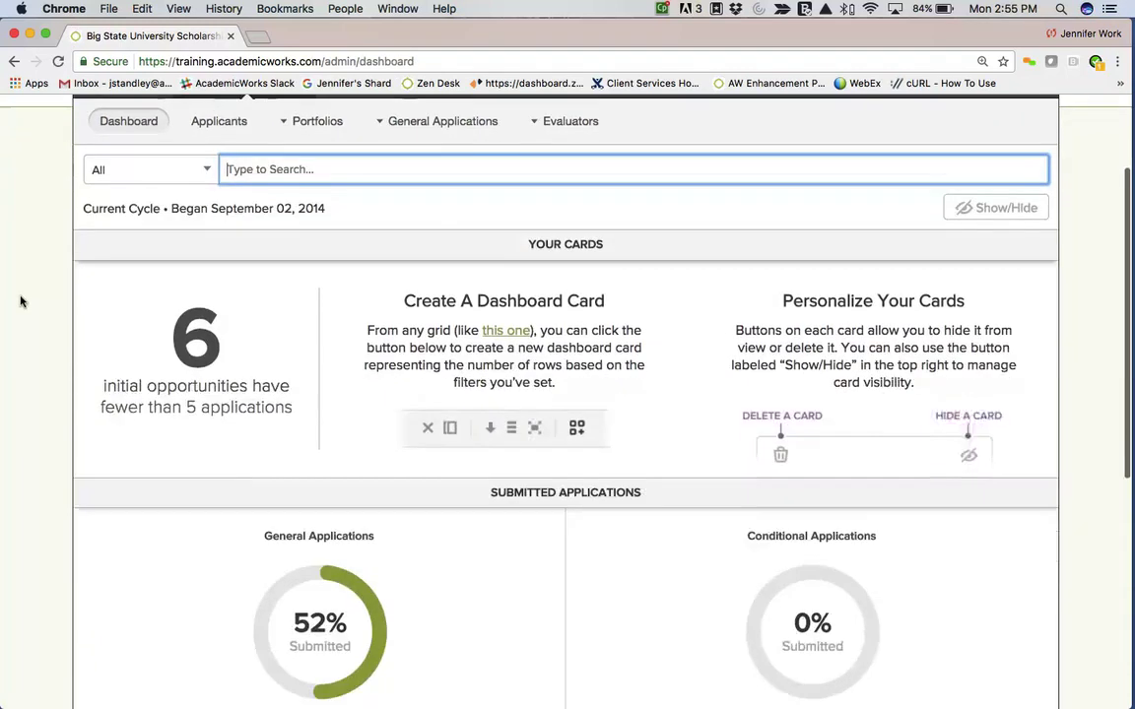
scroll(21, 301, down, 4)
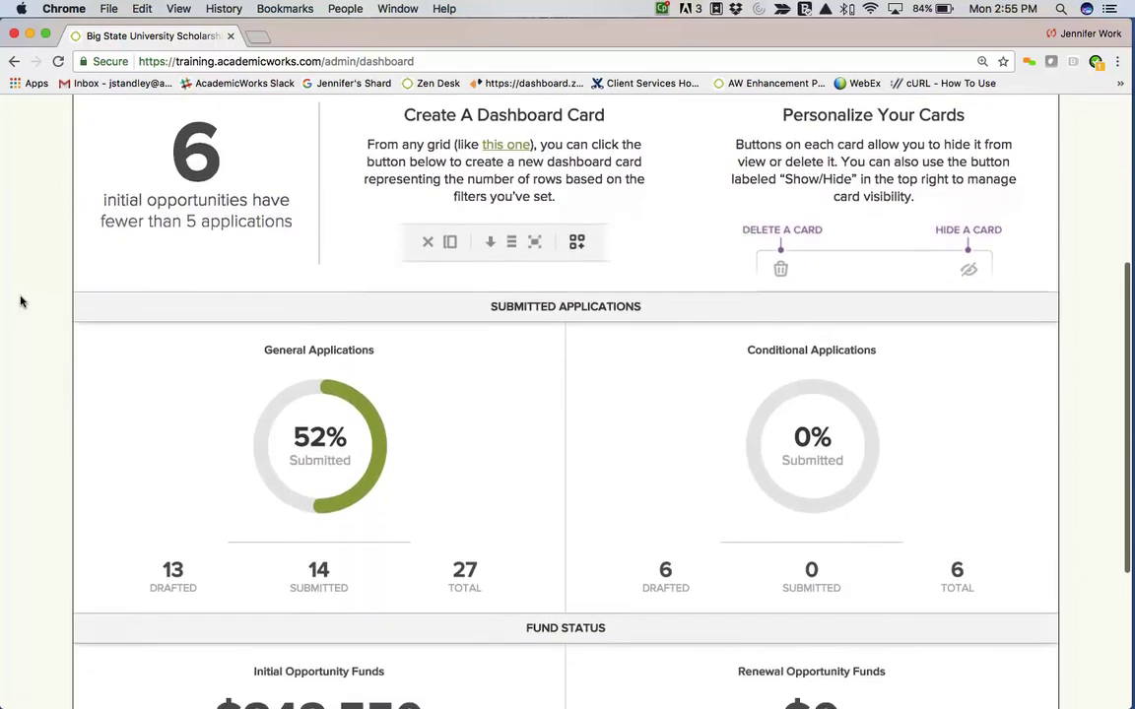
scroll(22, 302, down, 5)
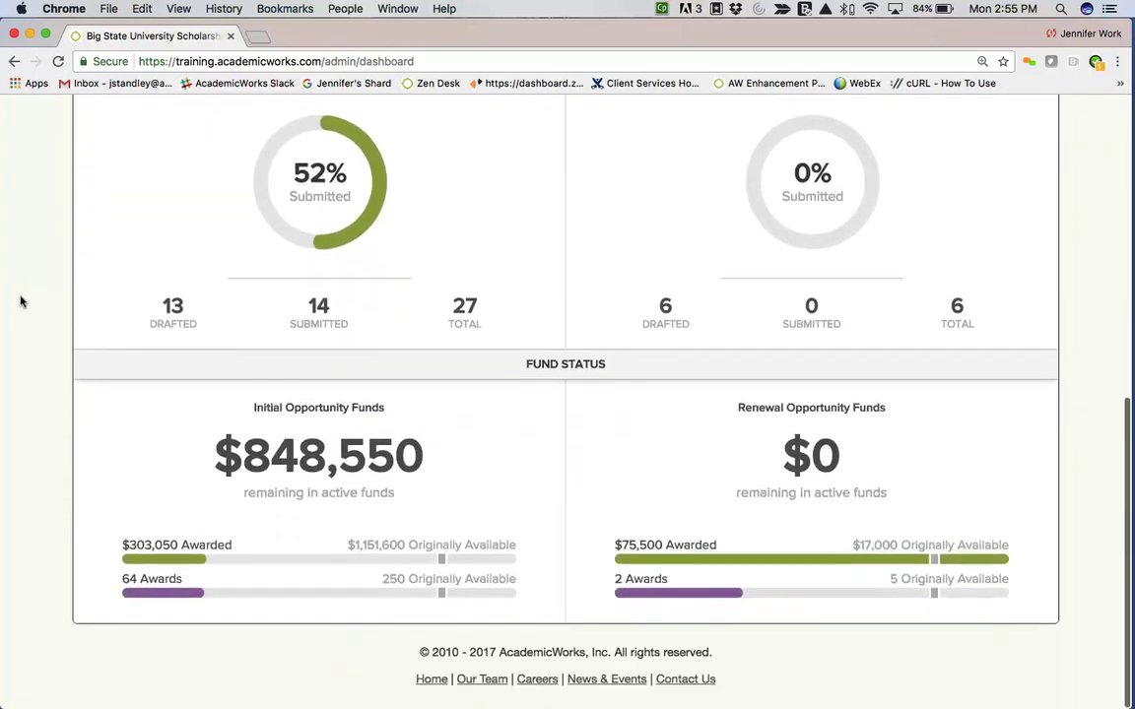
scroll(21, 301, up, 5)
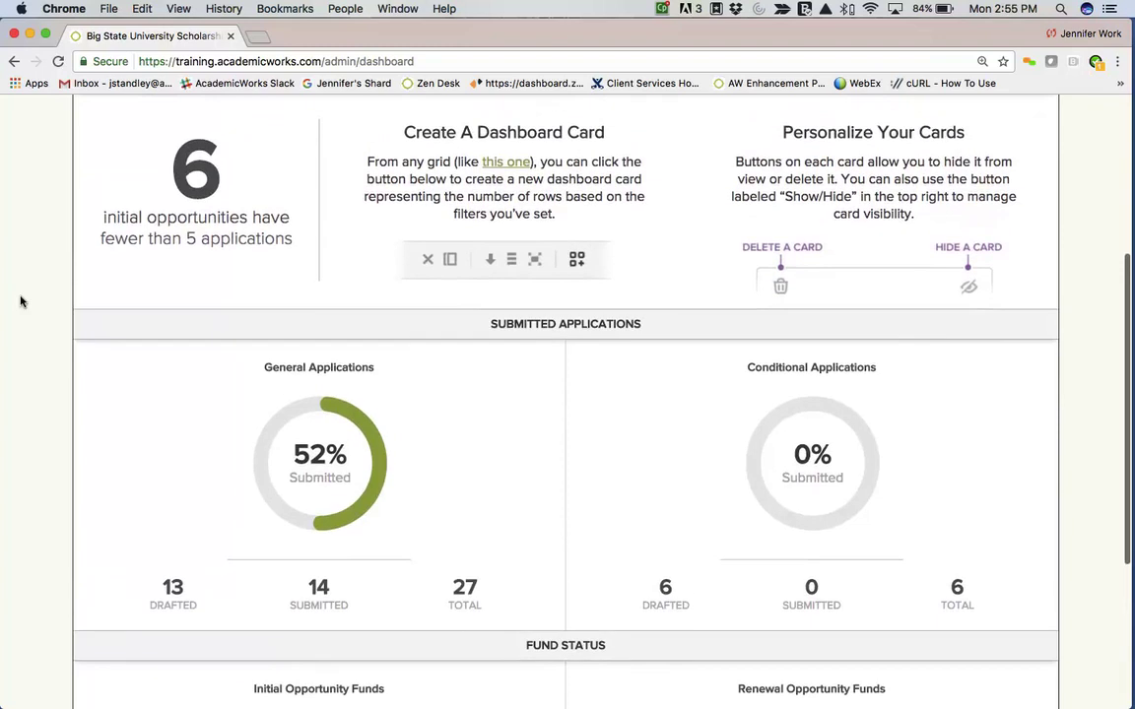
click(312, 444)
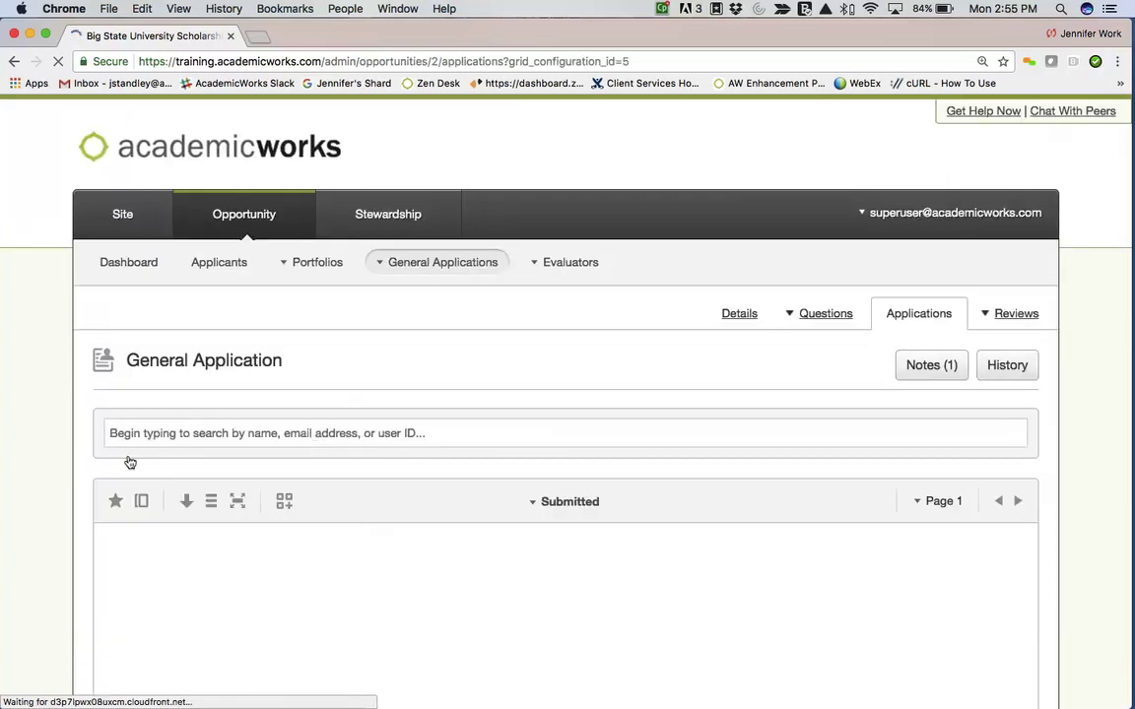
scroll(77, 480, down, 5)
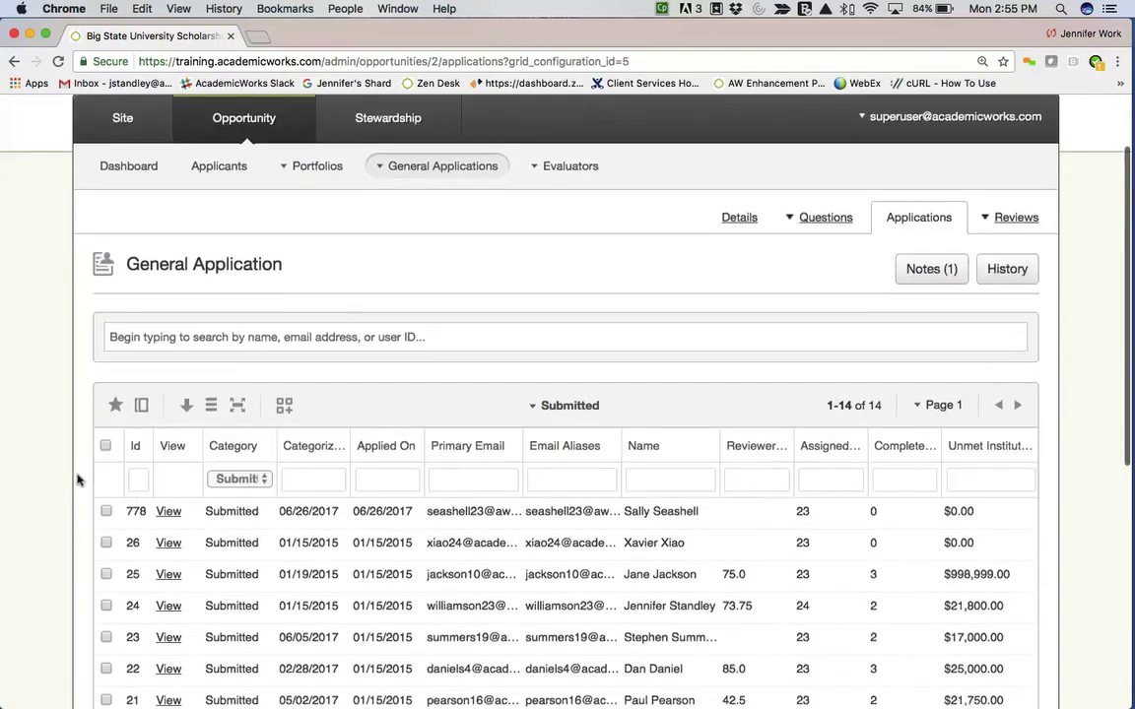
scroll(78, 479, down, 6)
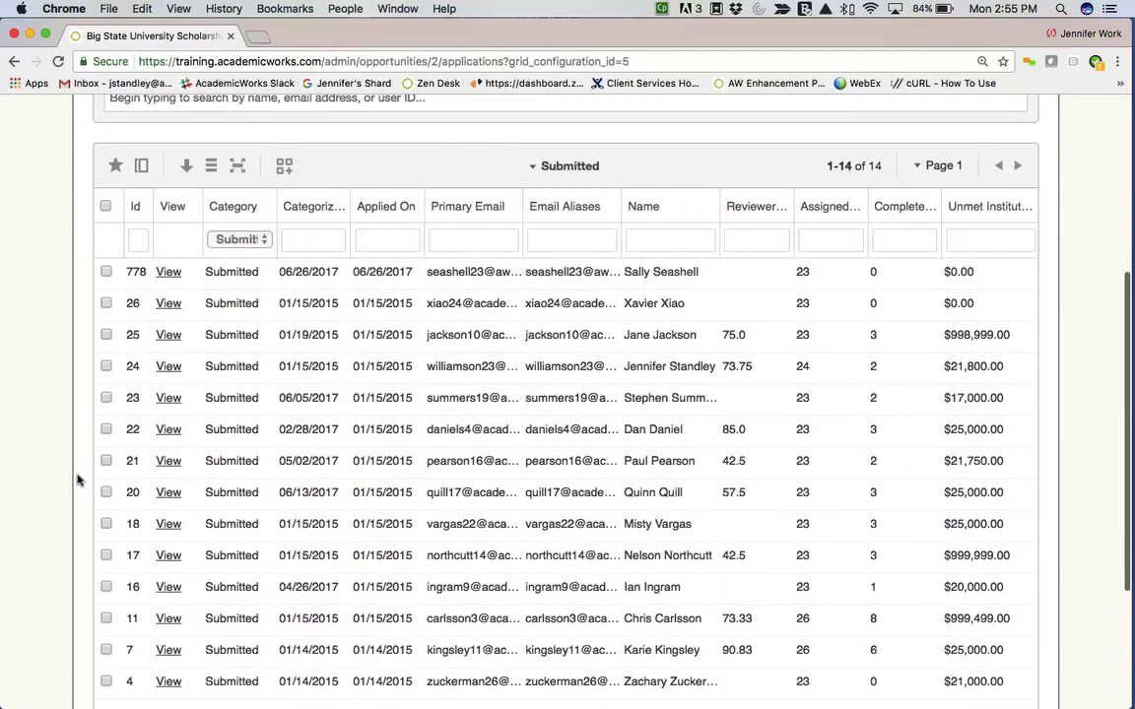
scroll(78, 480, down, 2)
scroll(78, 480, up, 4)
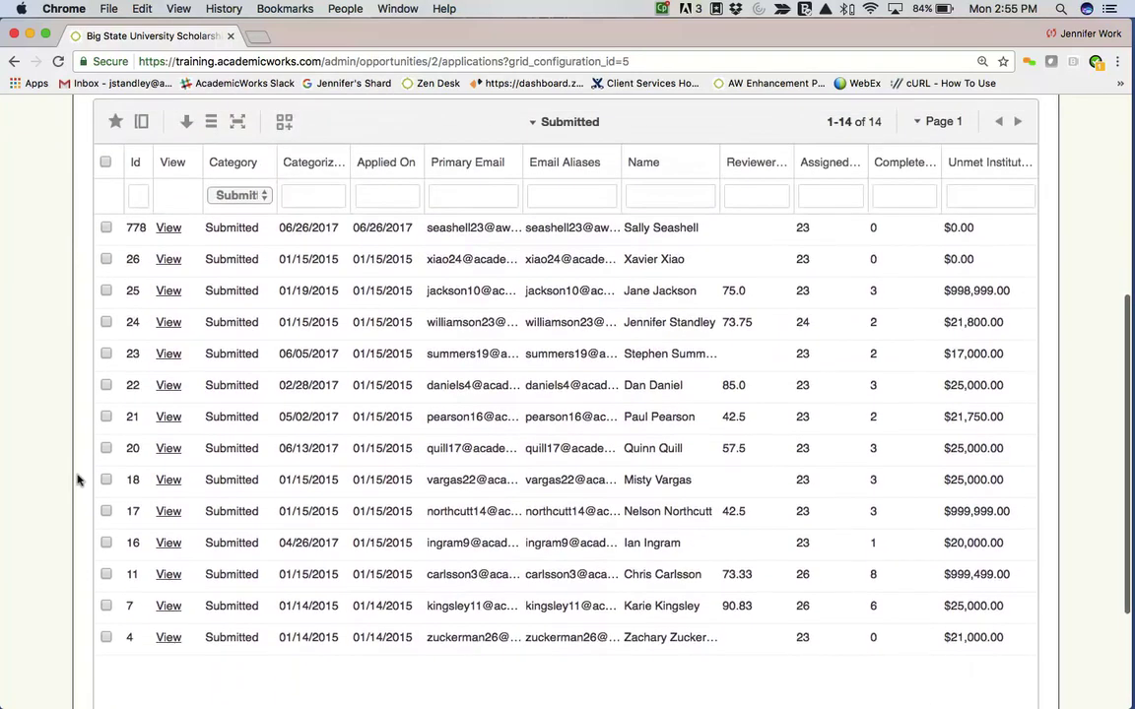
scroll(78, 480, up, 6)
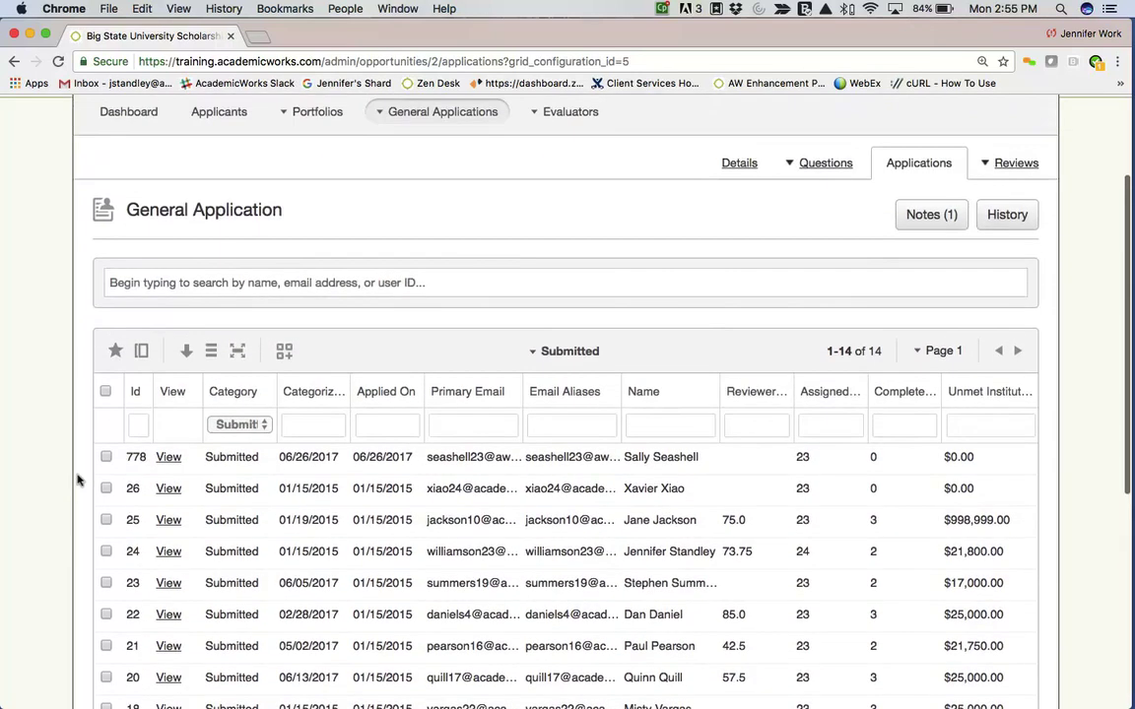
scroll(78, 480, up, 3)
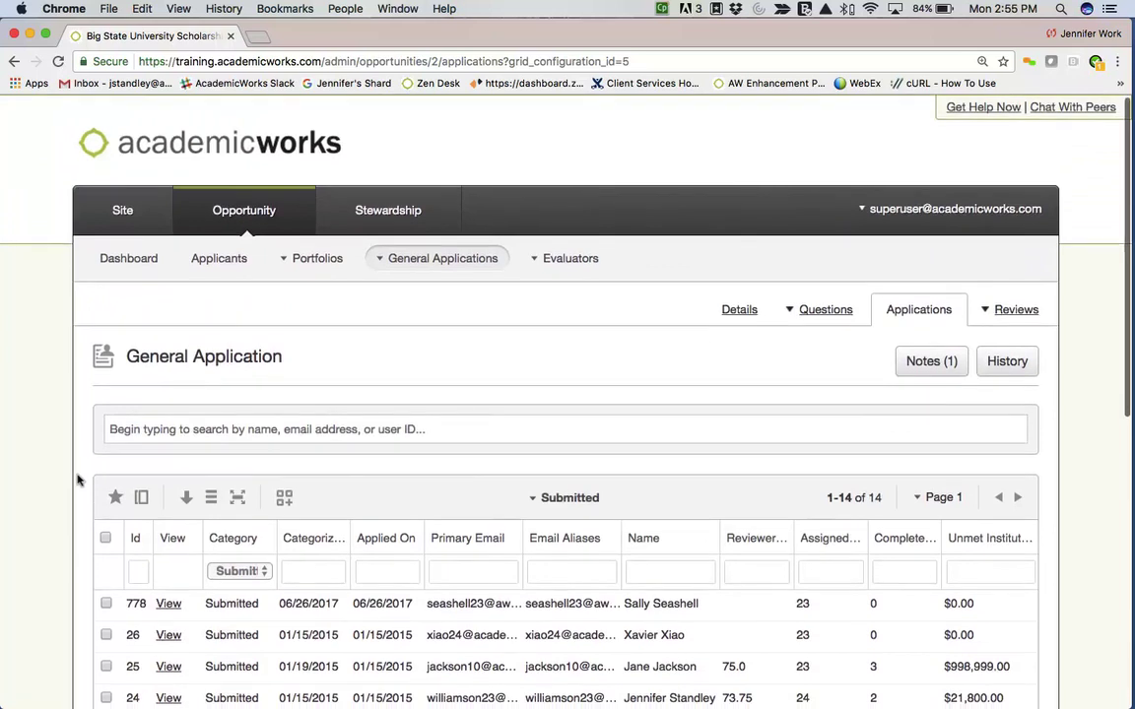
click(114, 259)
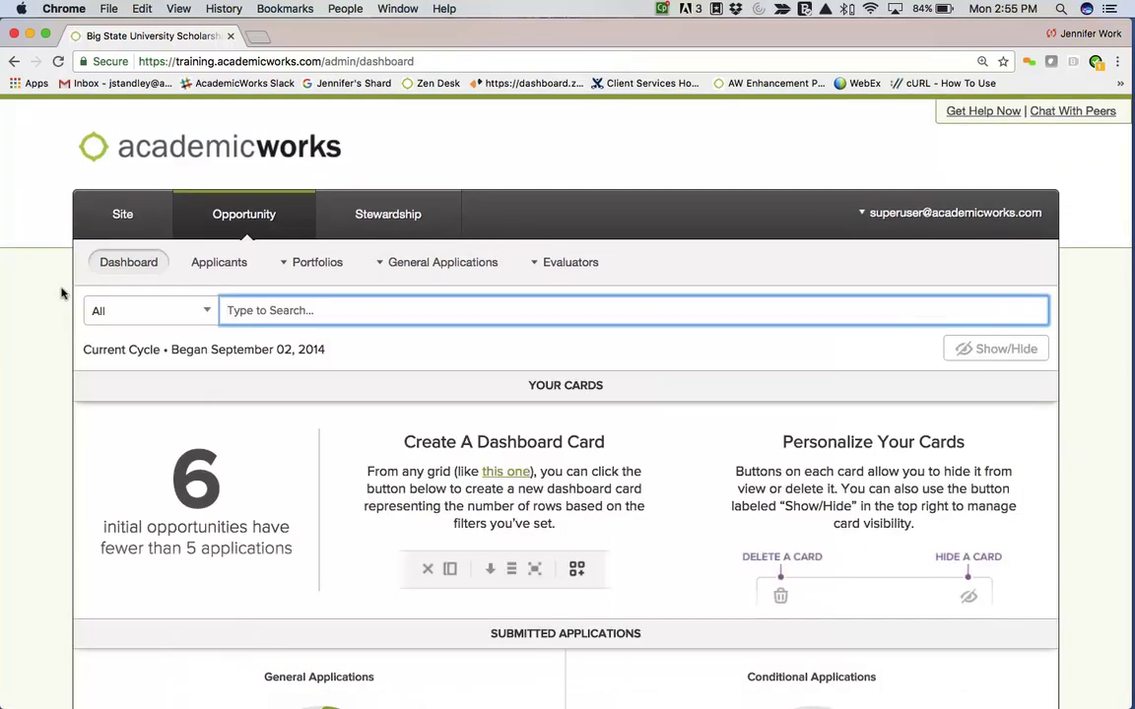